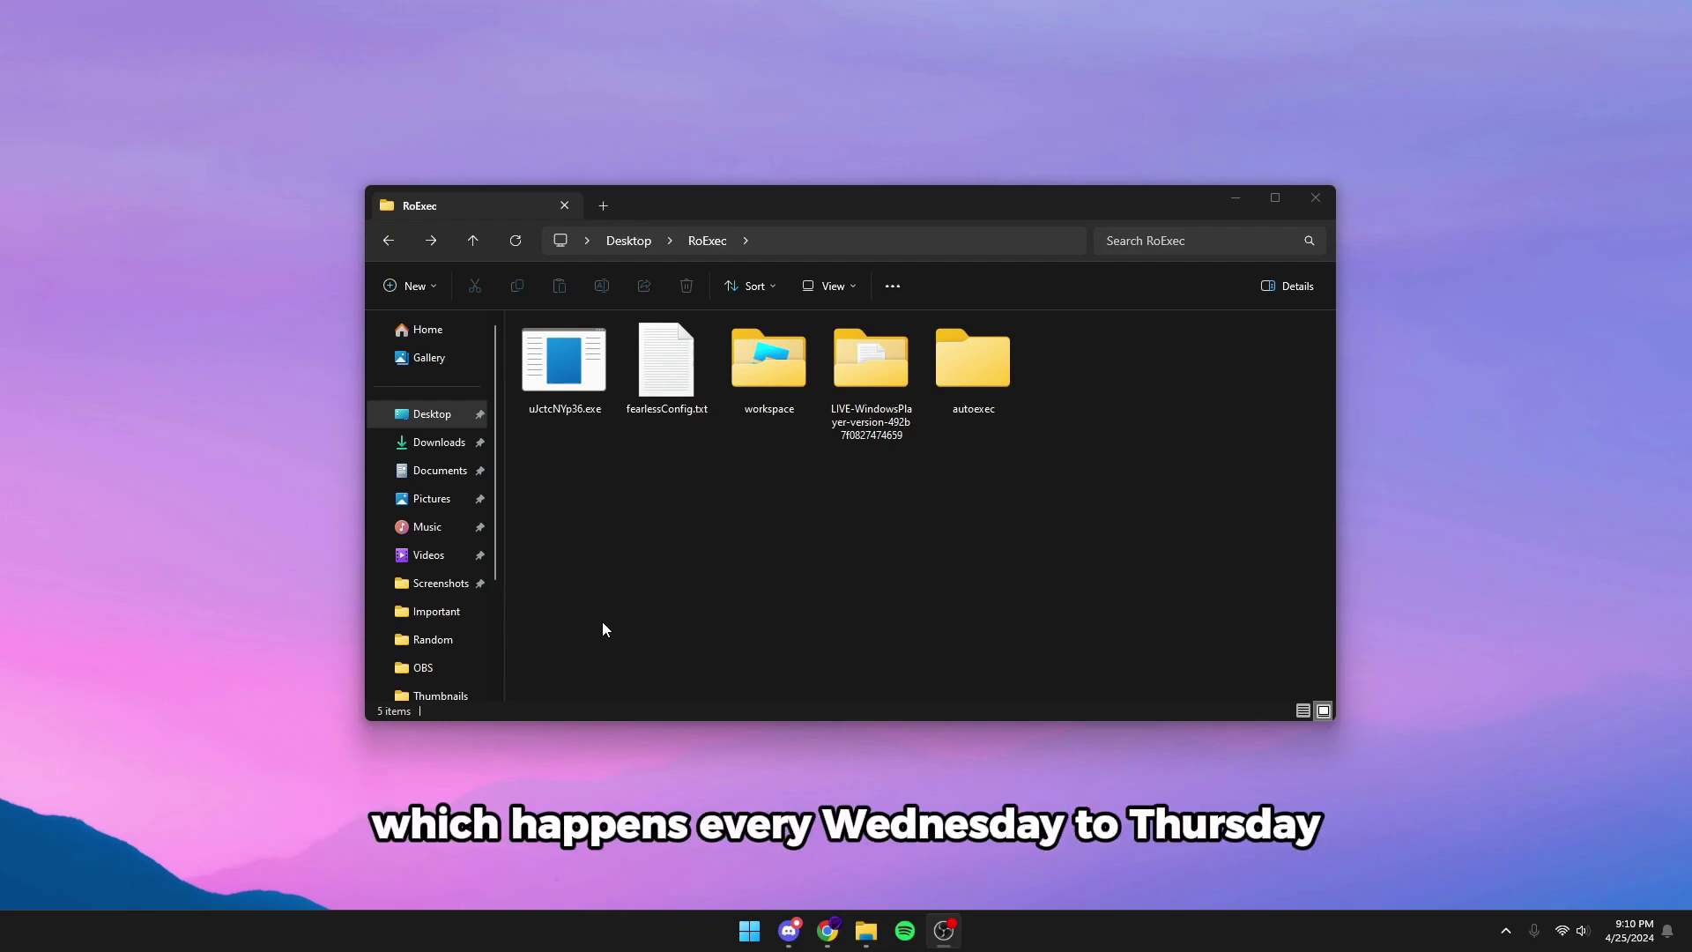
pyautogui.click(886, 421)
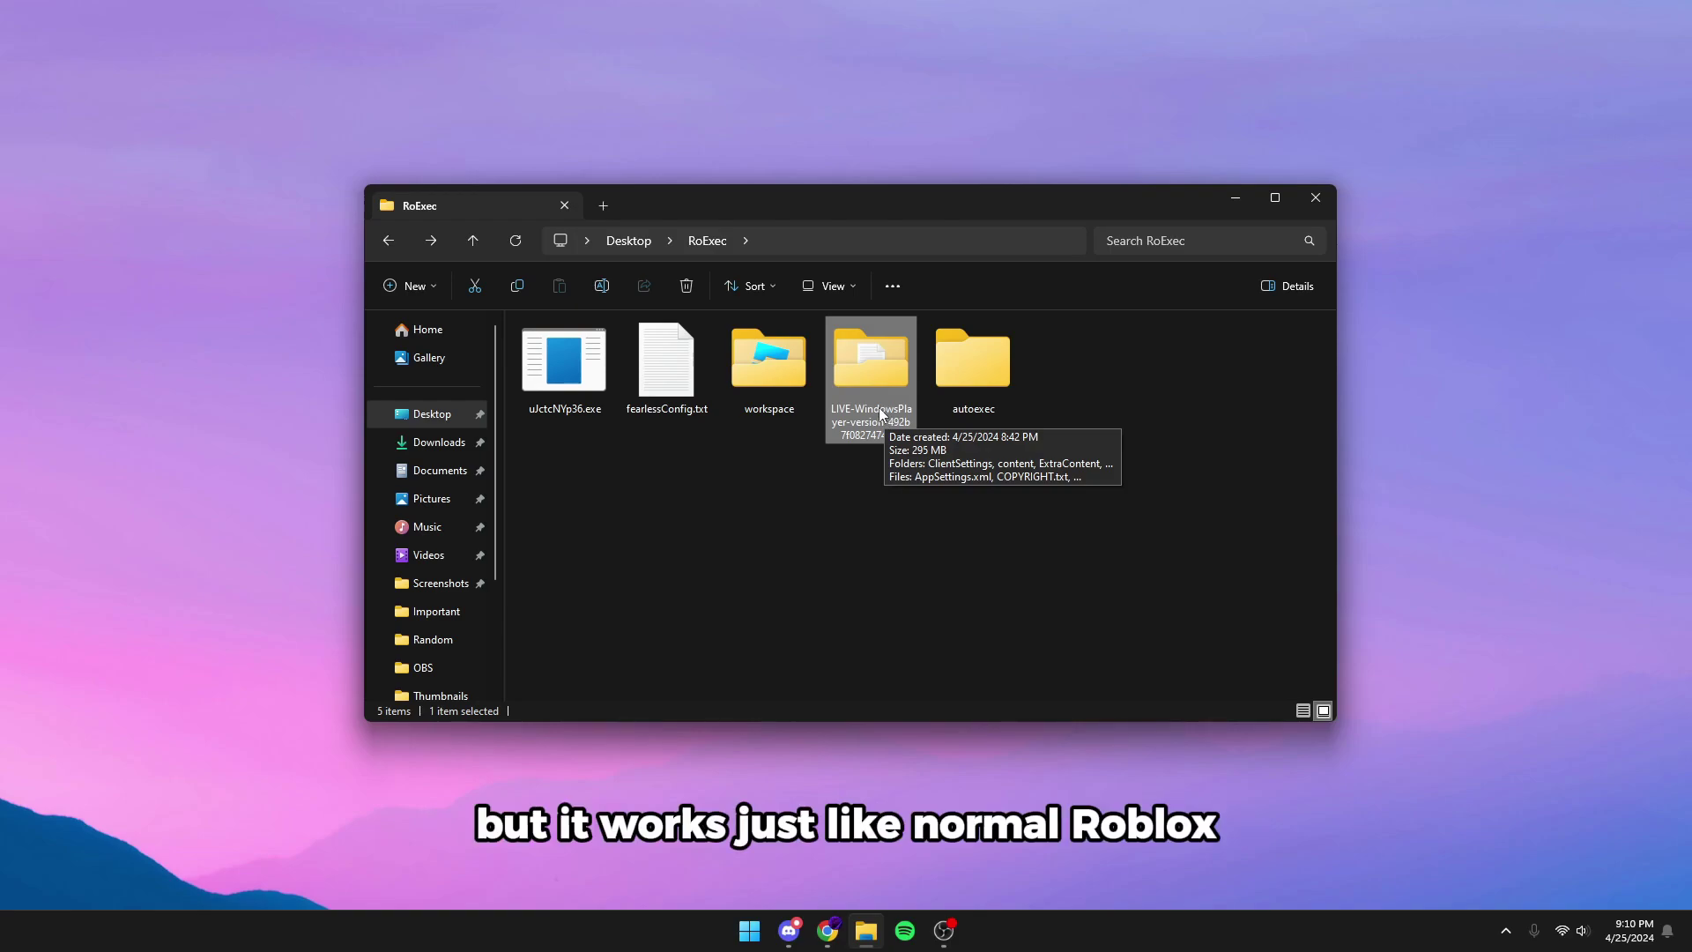
pyautogui.doubleClick(880, 408)
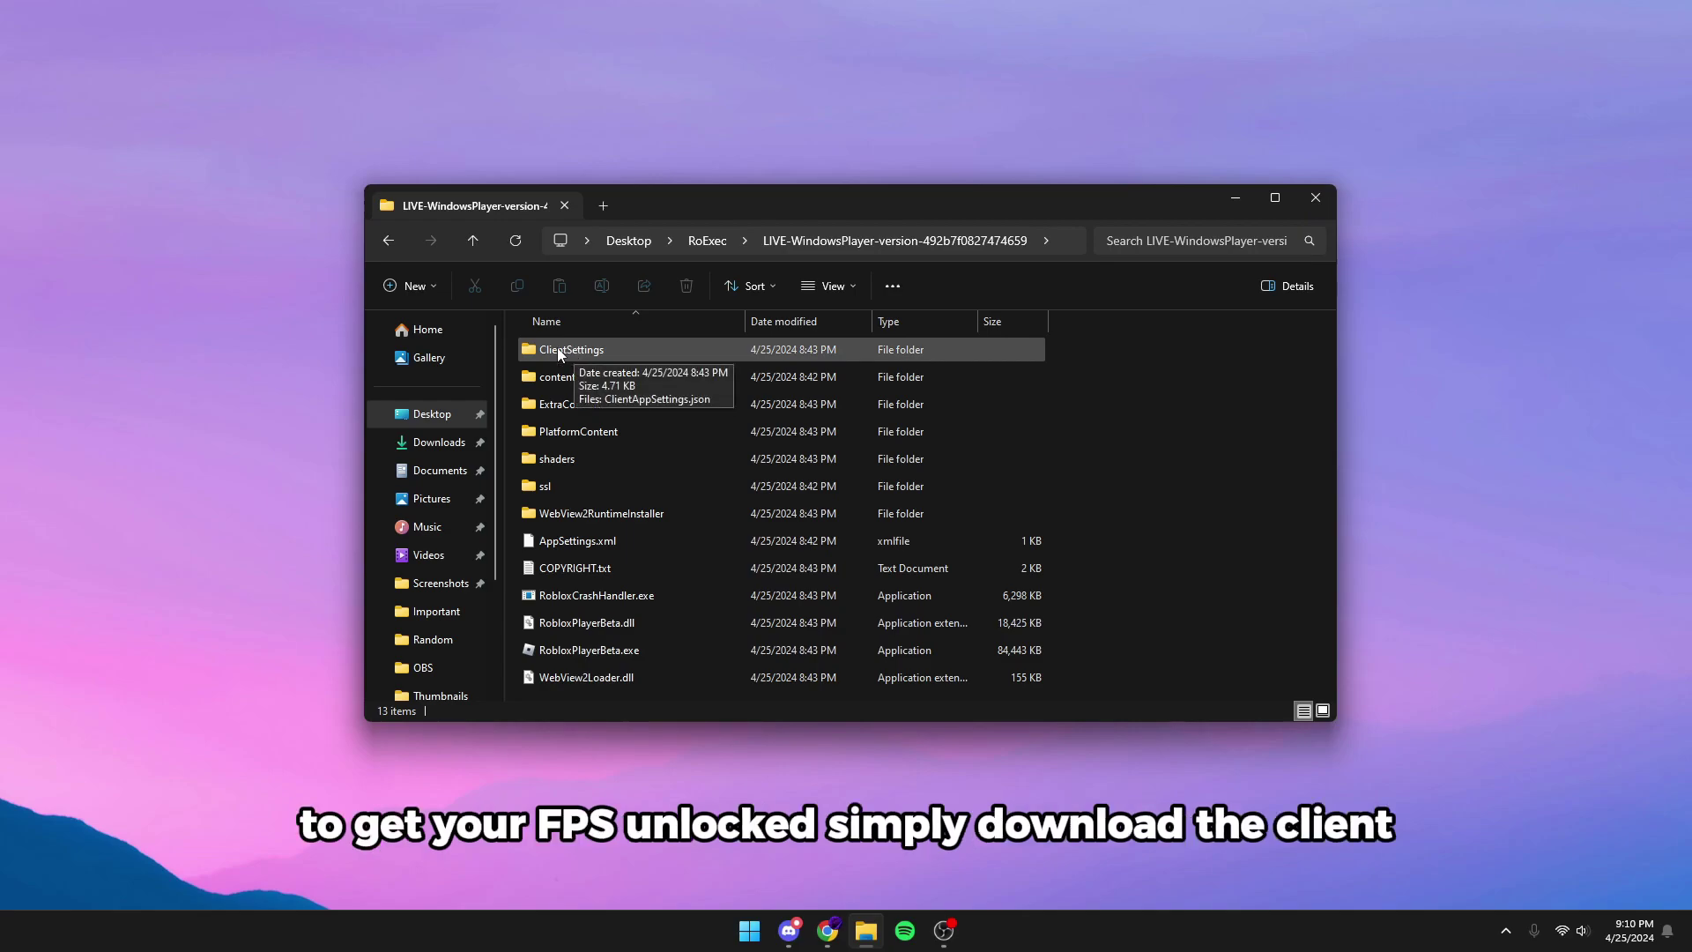
pyautogui.doubleClick(586, 353)
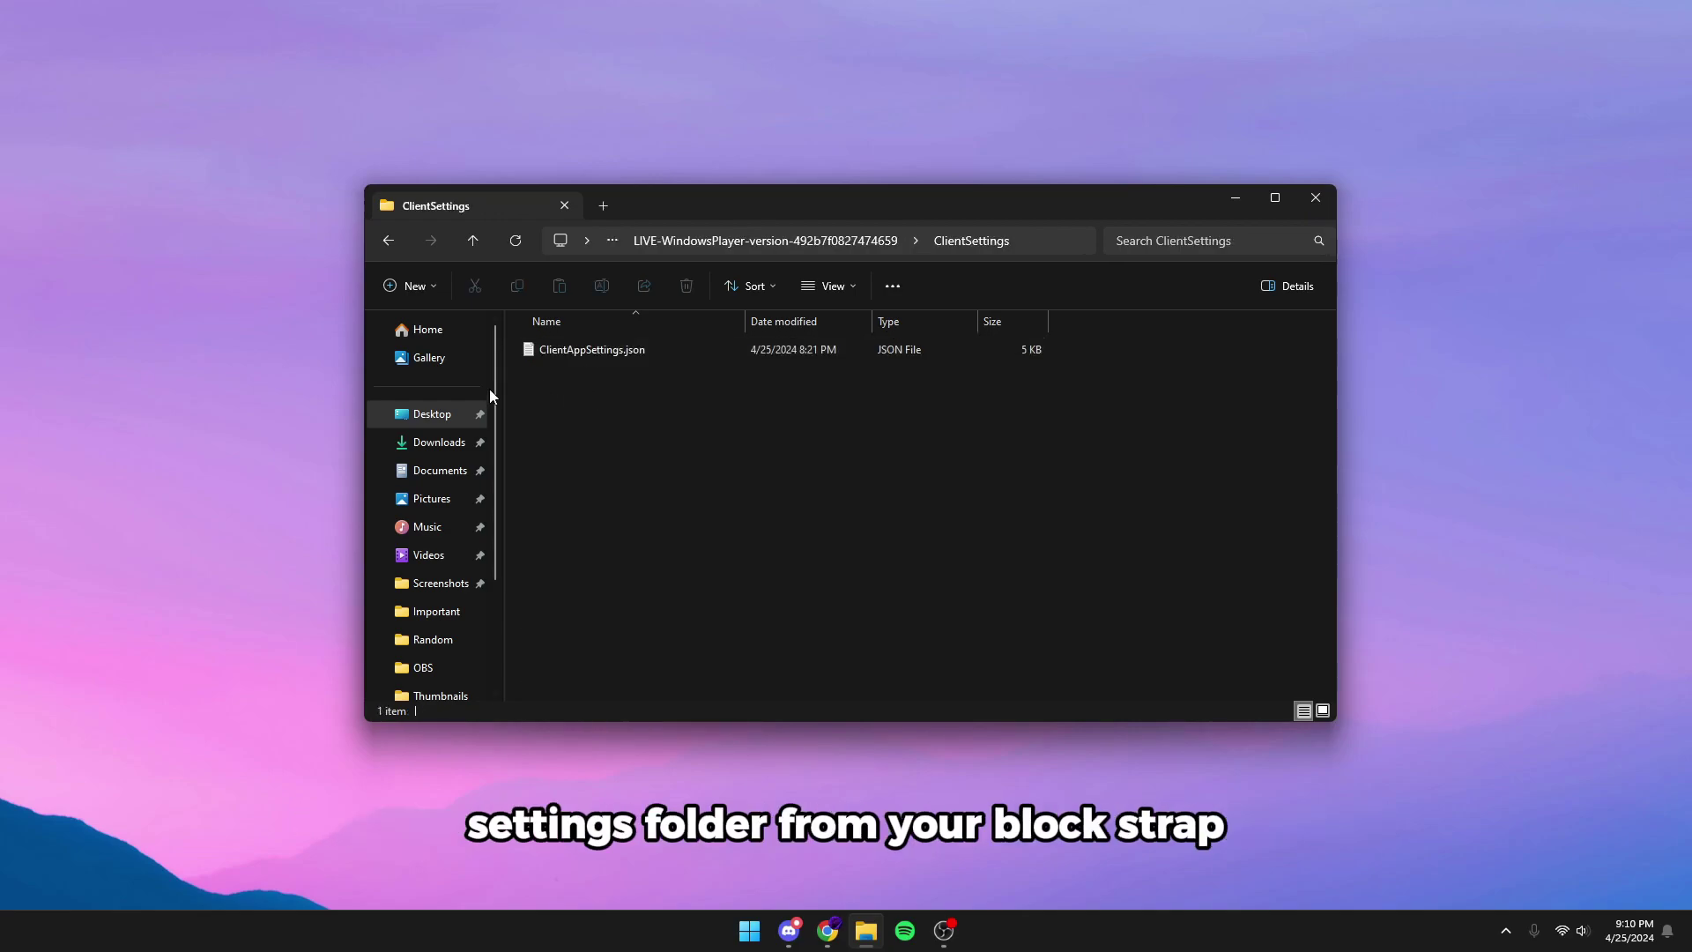
pyautogui.click(387, 243)
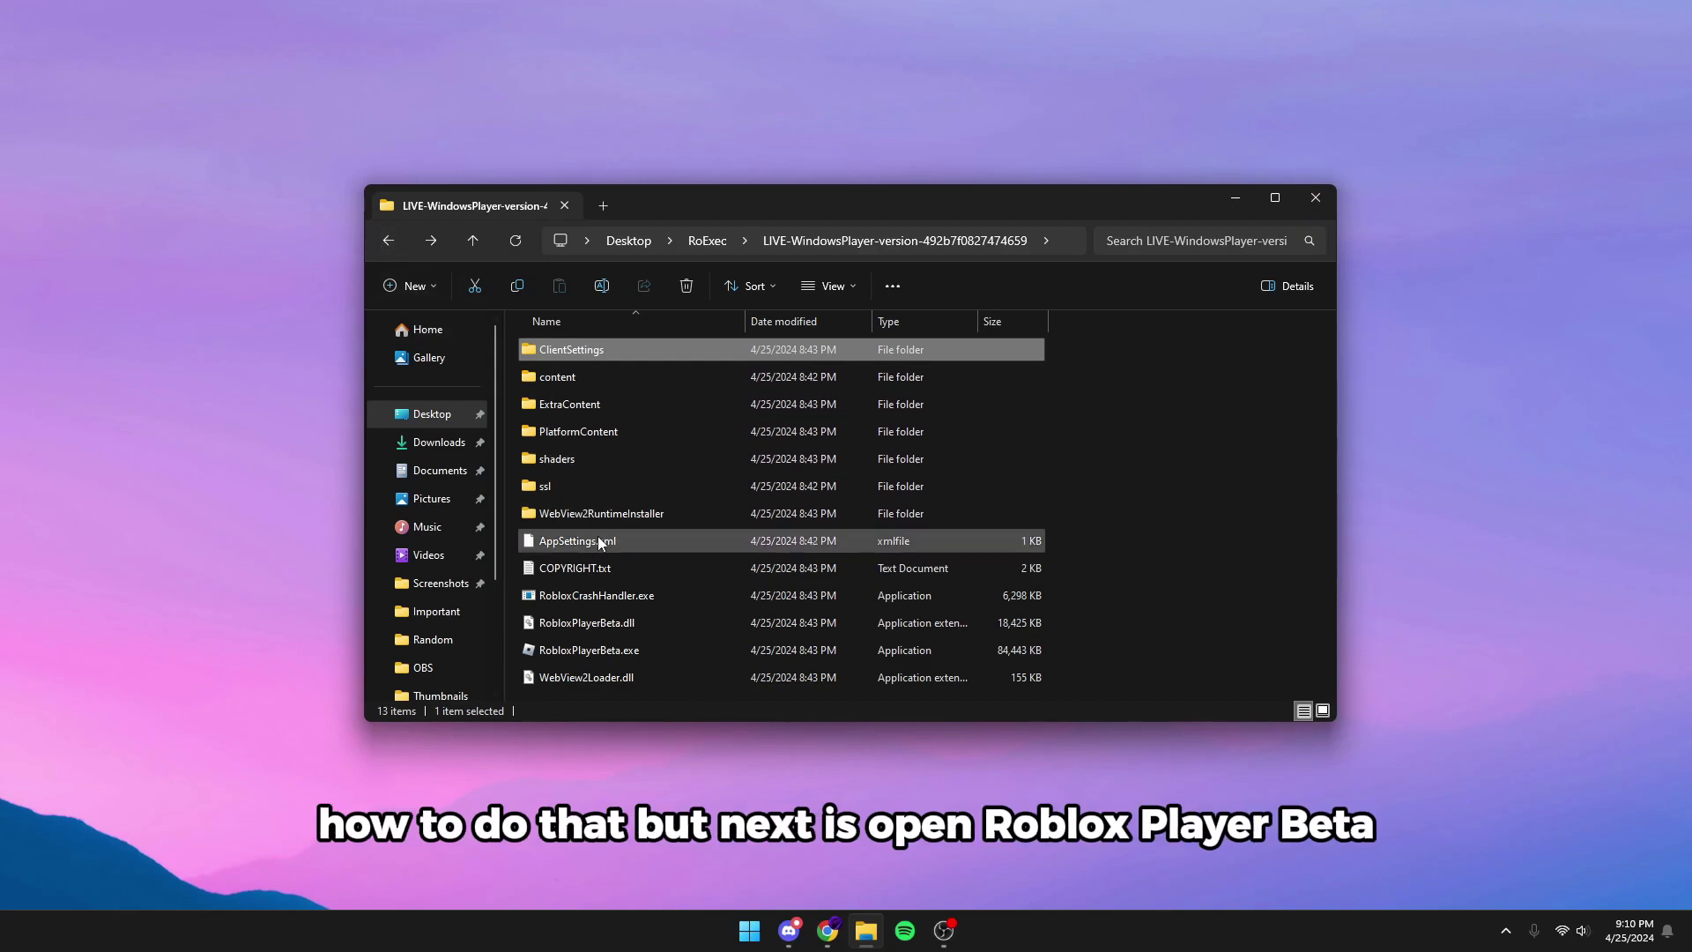
# - Launch RobloxPlayerBeta.exe and play Hood Customs from the Continue row
pyautogui.doubleClick(587, 651)
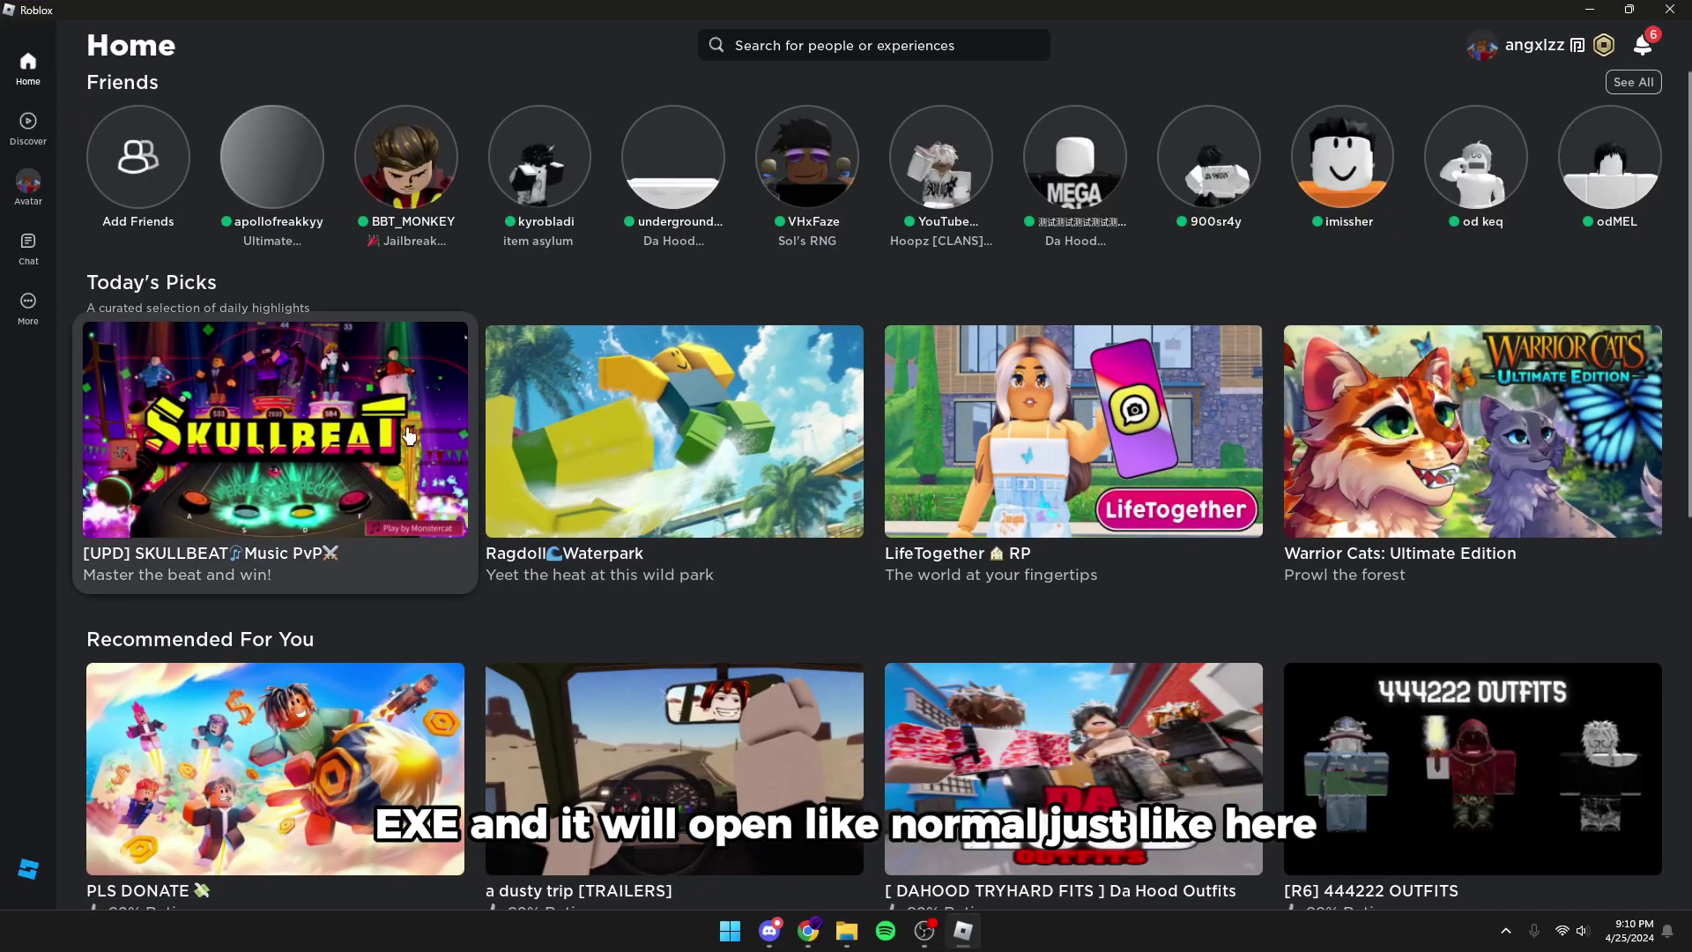
pyautogui.scroll(-10, 378, 539)
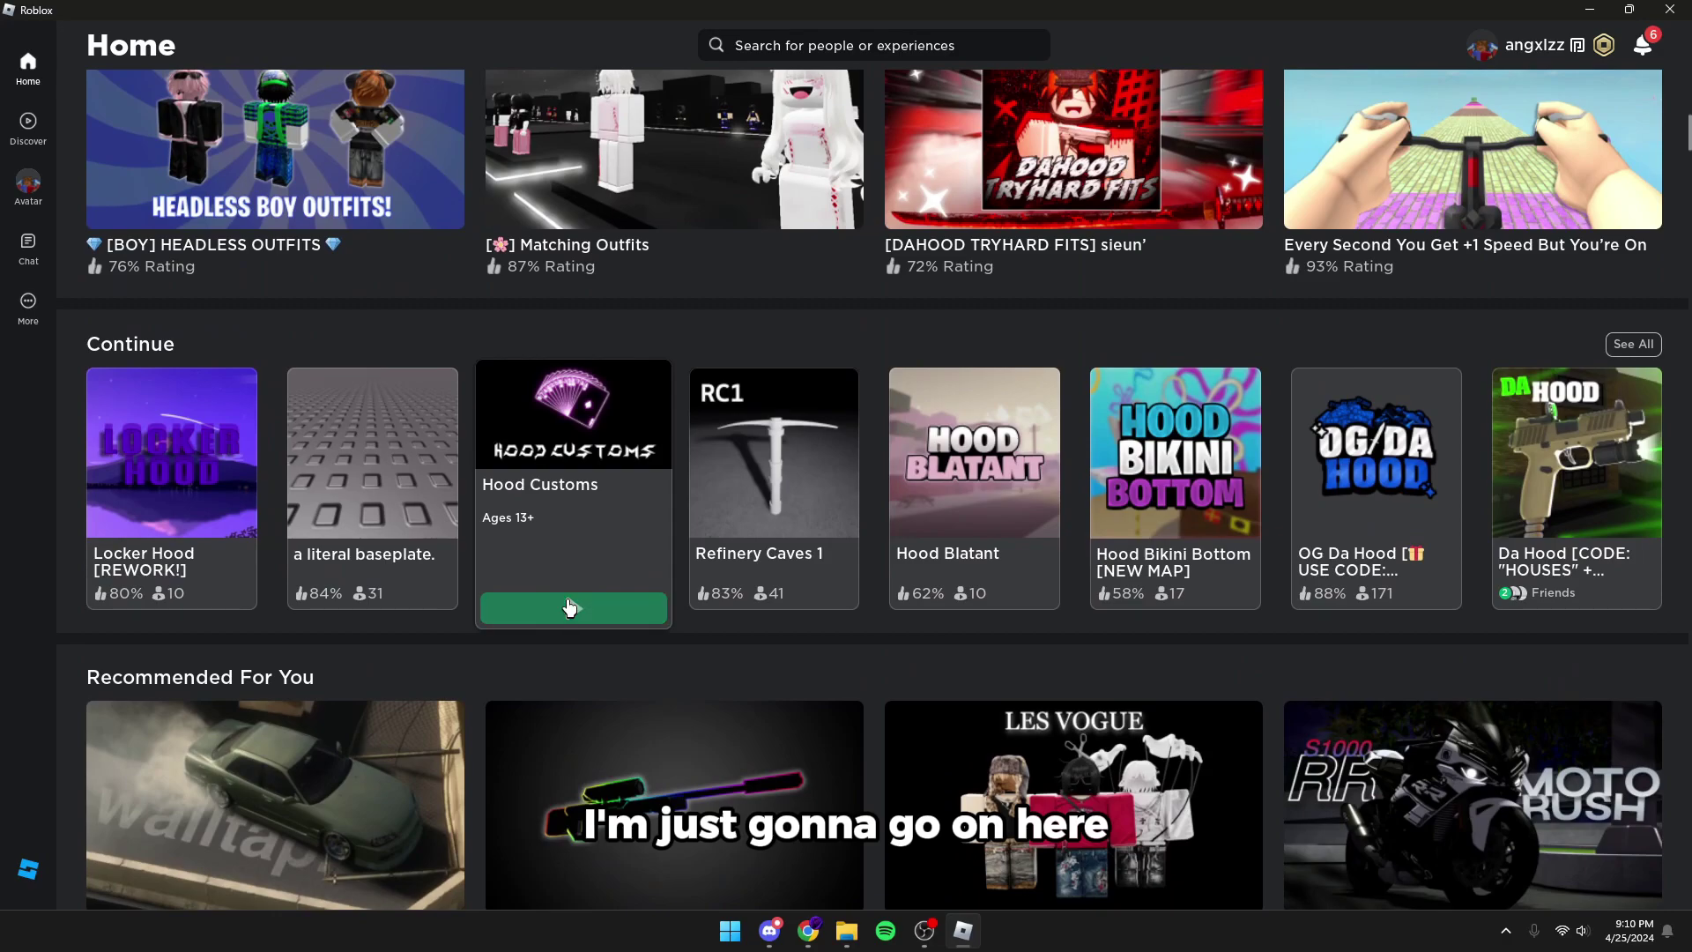
pyautogui.click(569, 607)
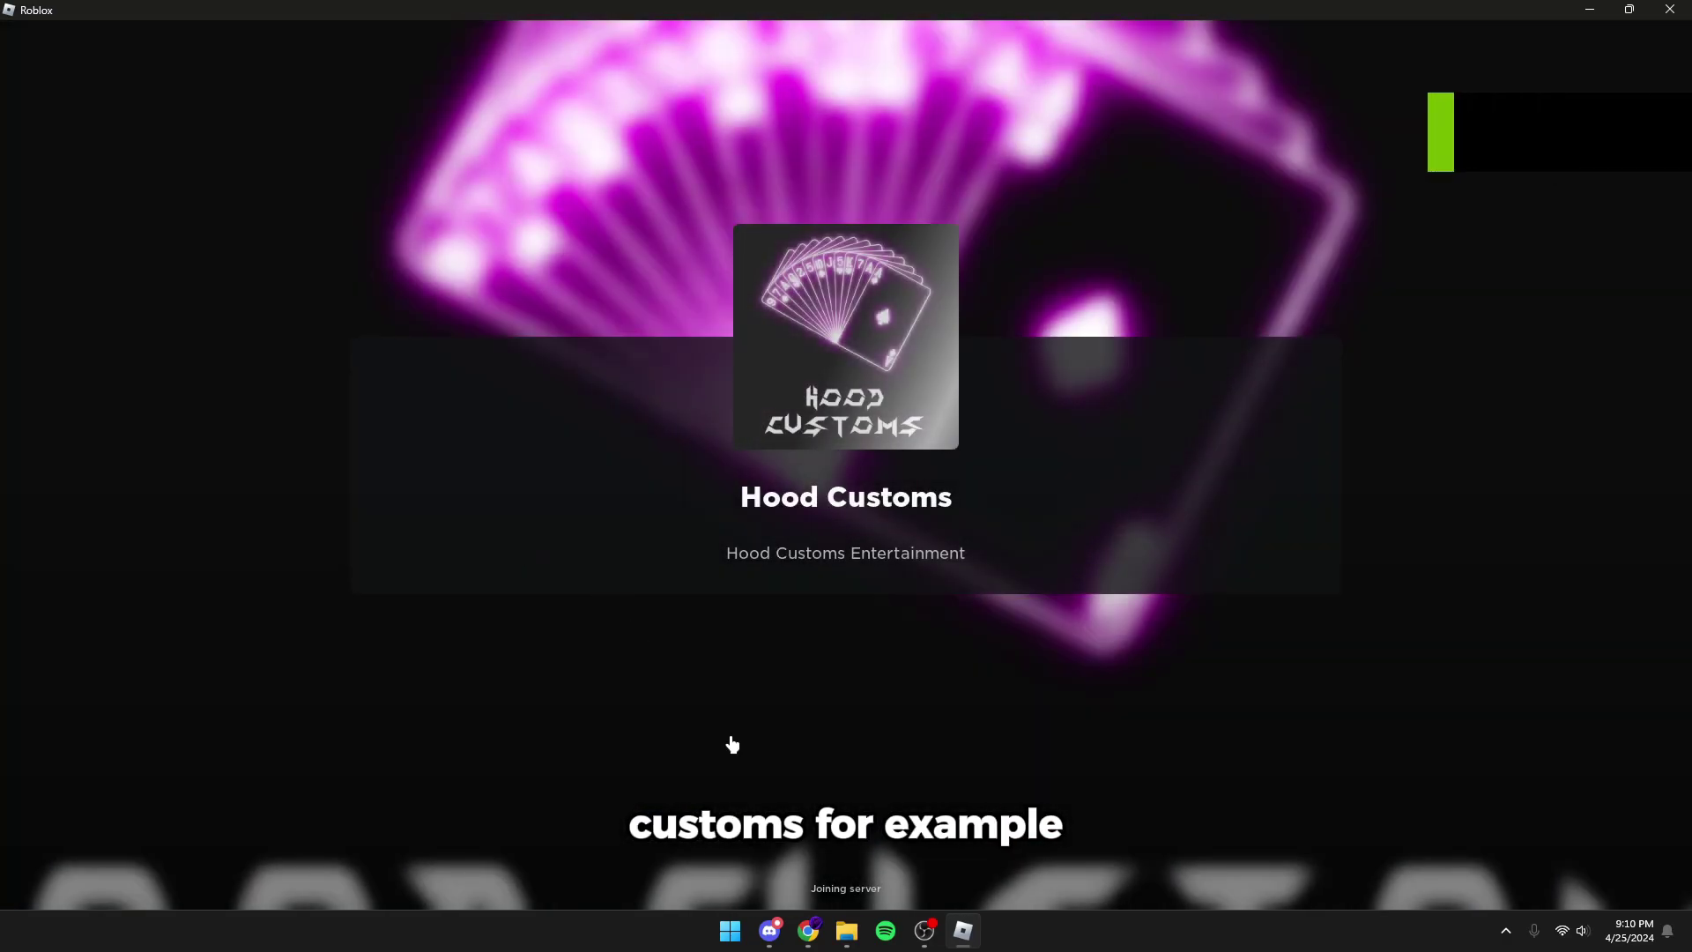
pyautogui.moveTo(868, 946)
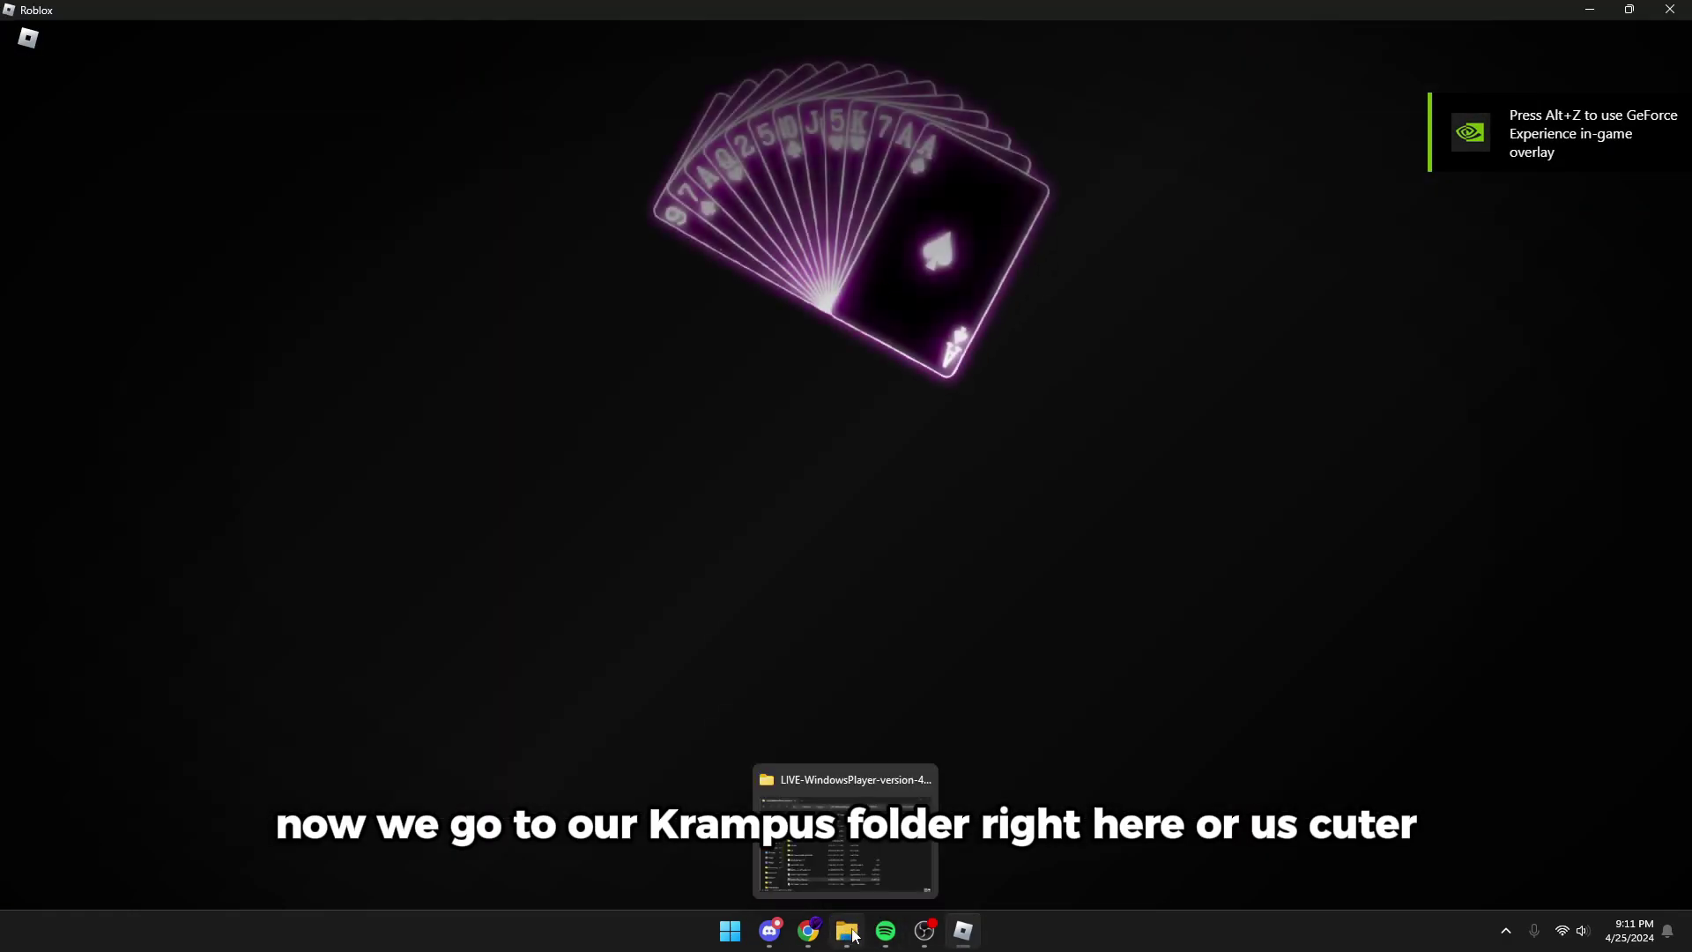
# - Run the Krampus loader from RoExec and move its console aside while it authenticates
pyautogui.click(854, 936)
pyautogui.click(712, 242)
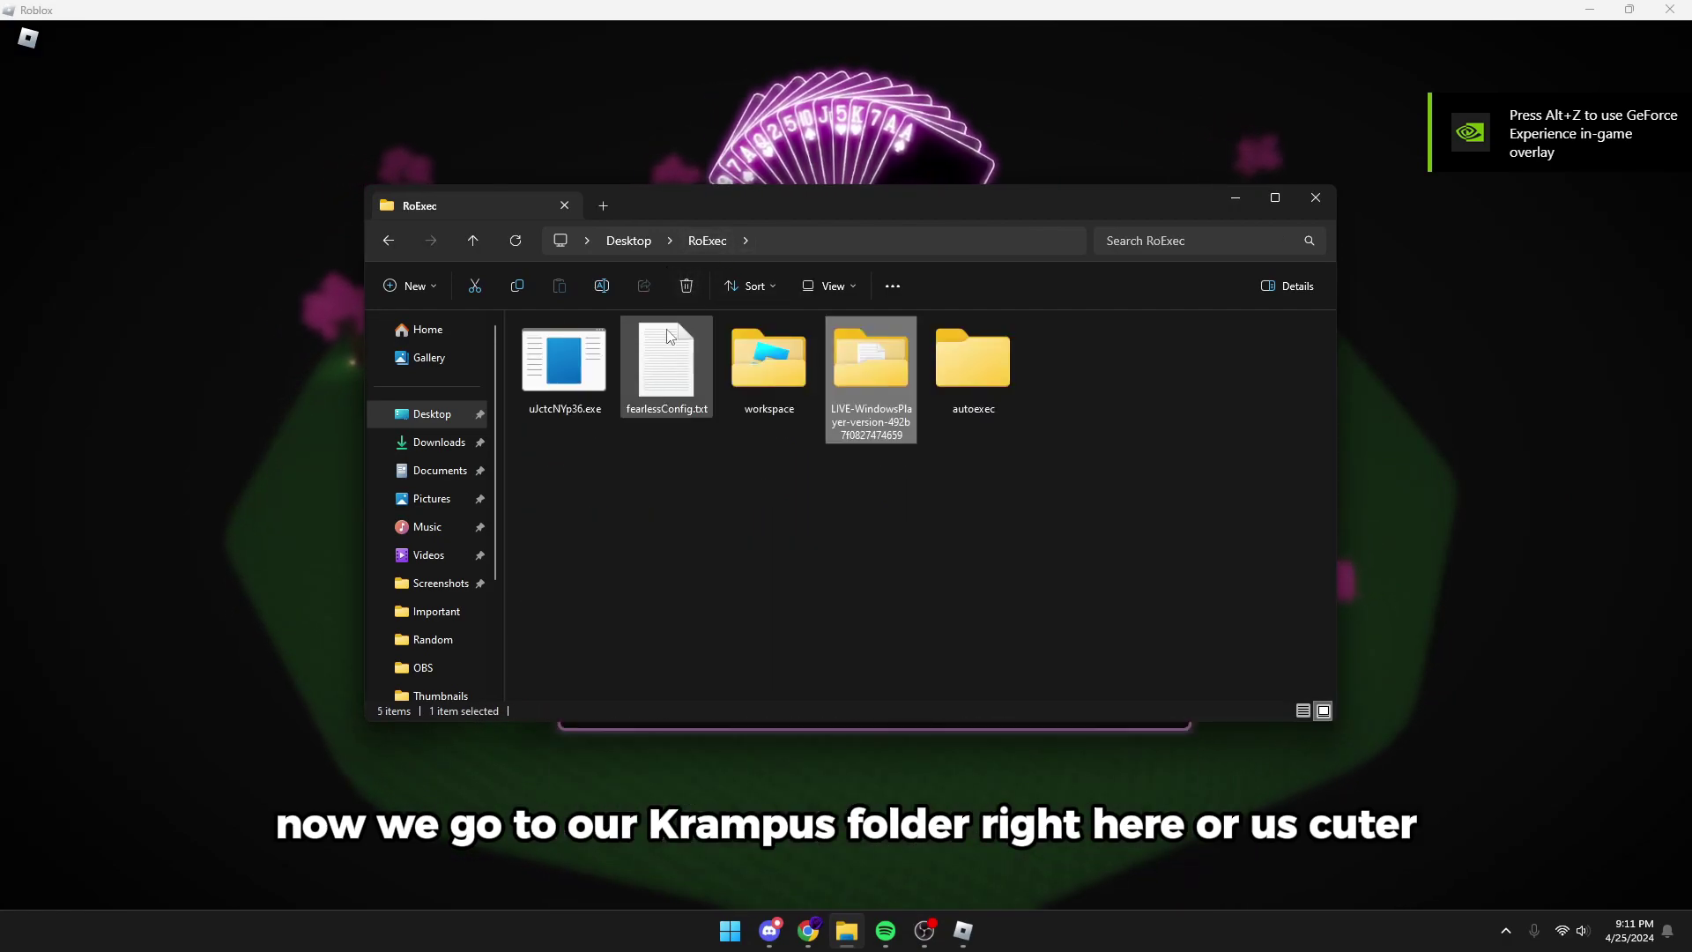
pyautogui.doubleClick(550, 353)
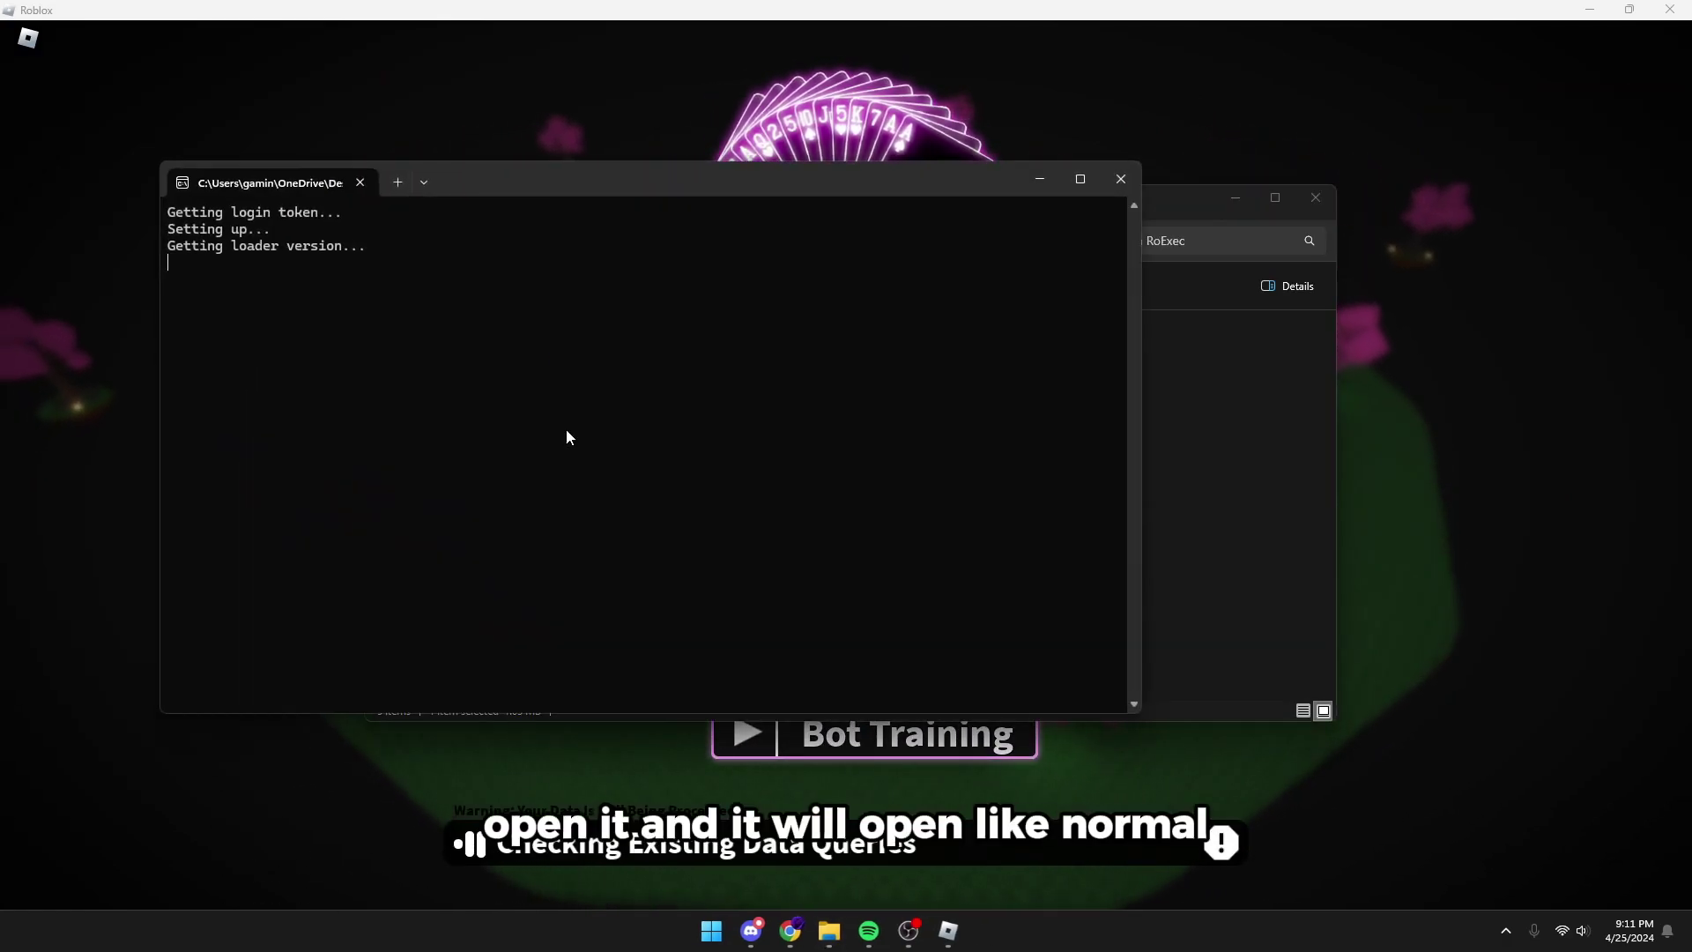
pyautogui.click(1235, 197)
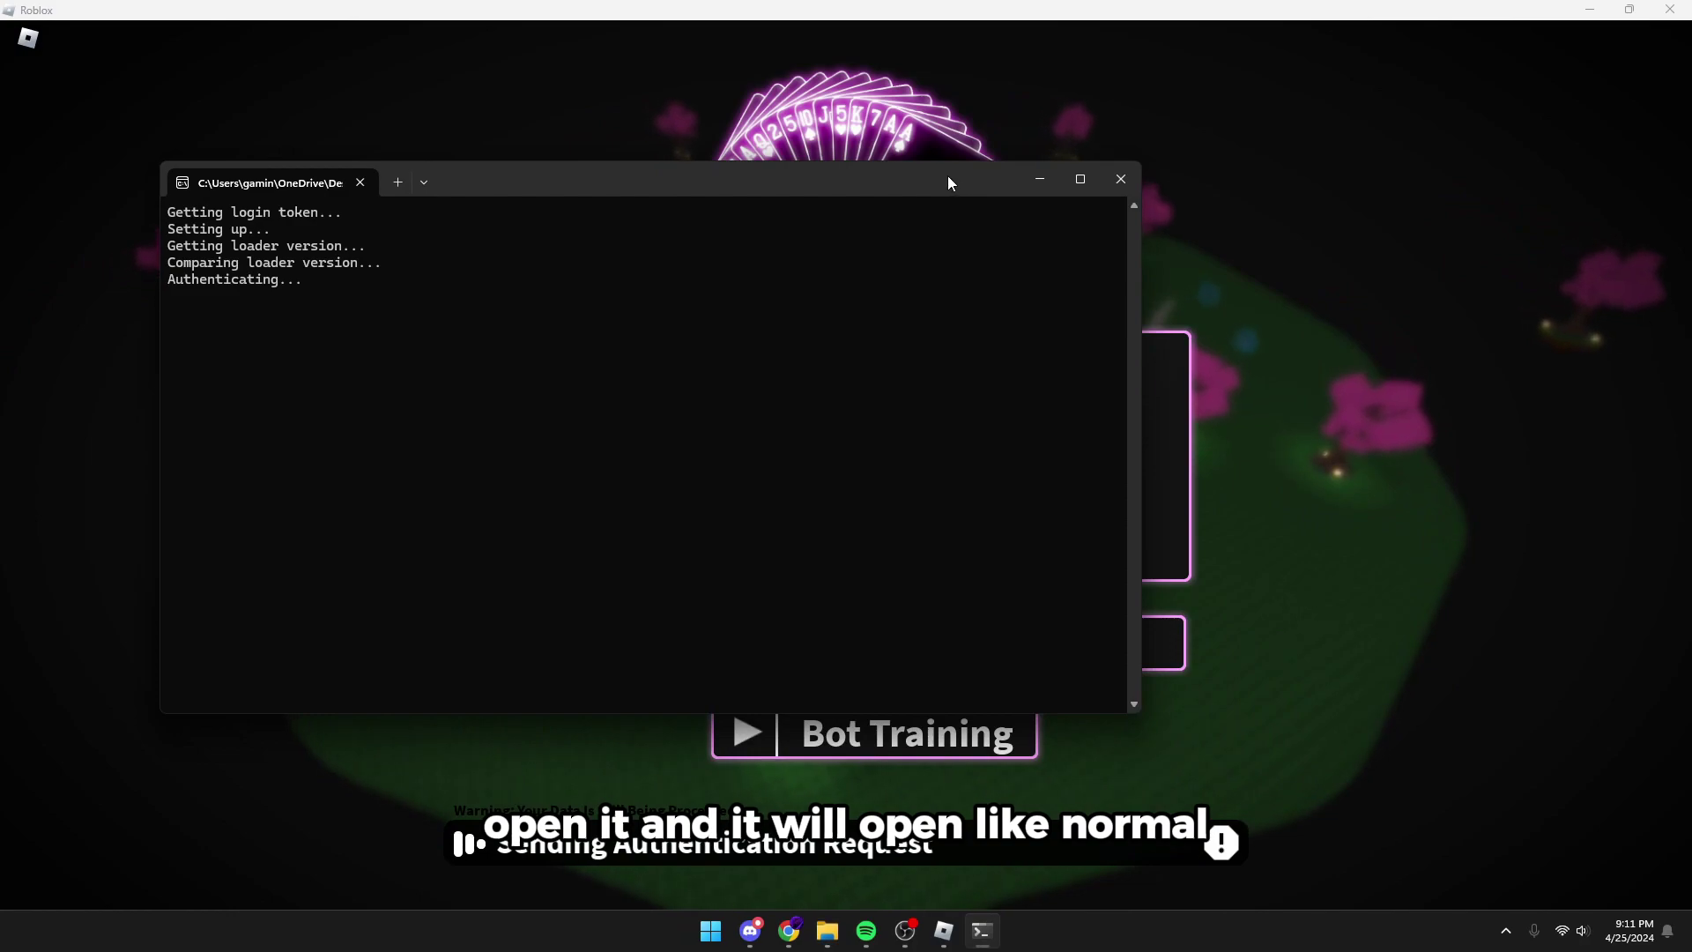
pyautogui.moveTo(949, 181)
pyautogui.mouseDown()
pyautogui.moveTo(1092, 196)
pyautogui.moveTo(1162, 229)
pyautogui.mouseUp()
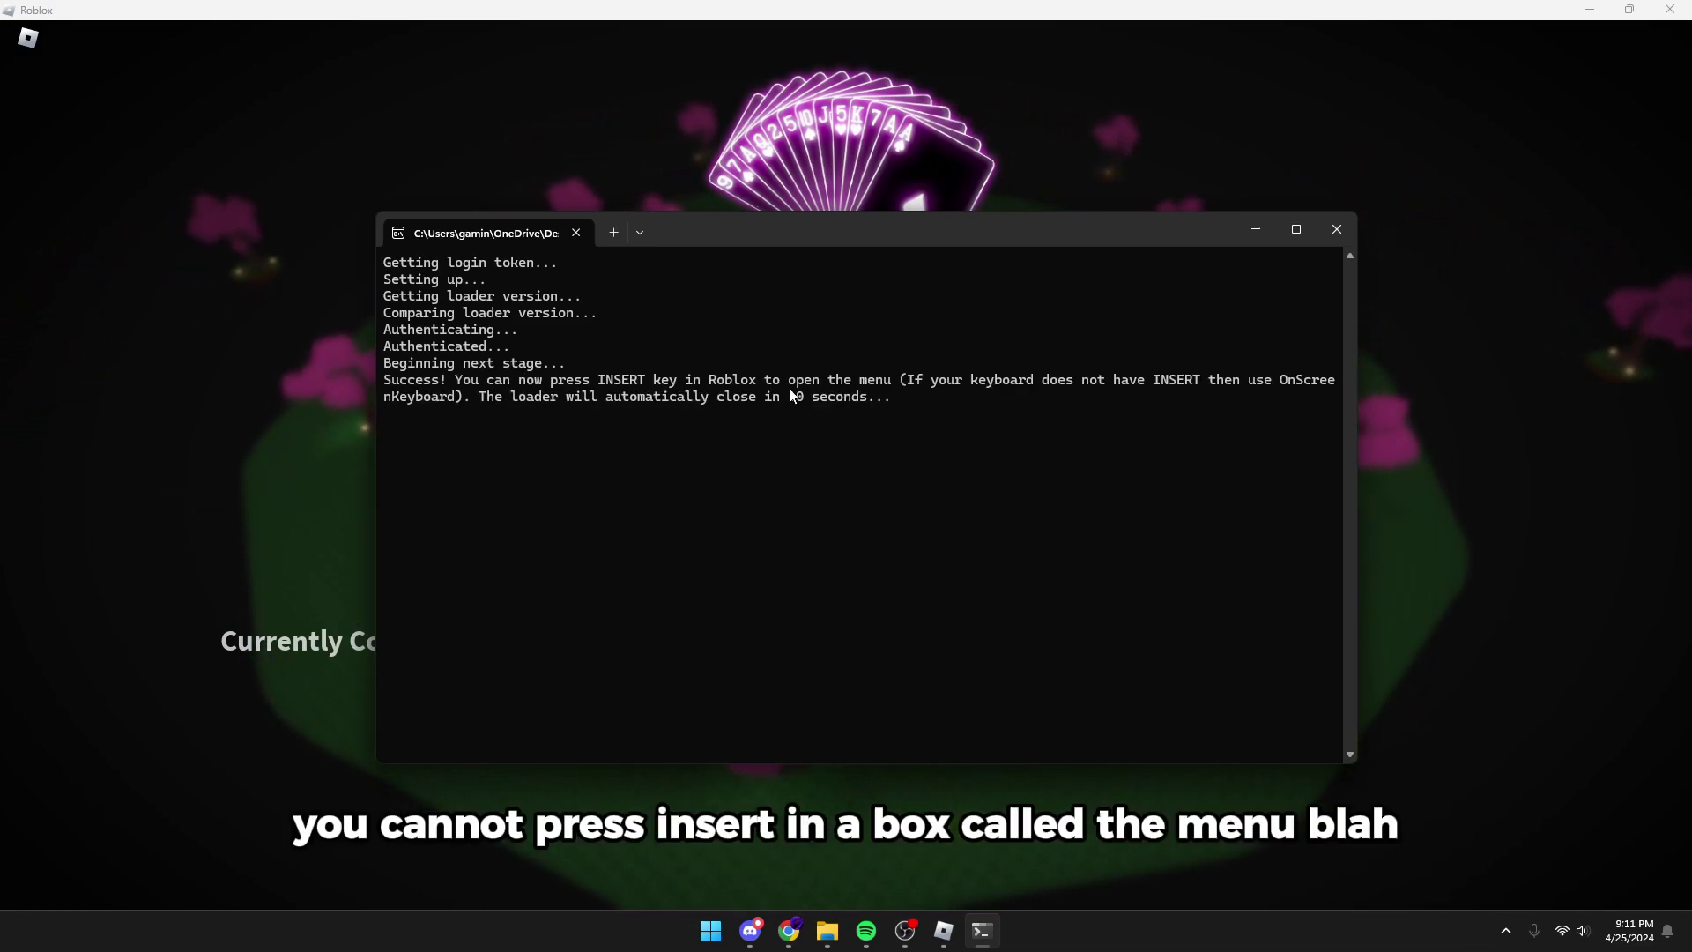
# - Open the Krampus executor over the game with Insert and paste in the two-line Blazed script
pyautogui.click(1407, 524)
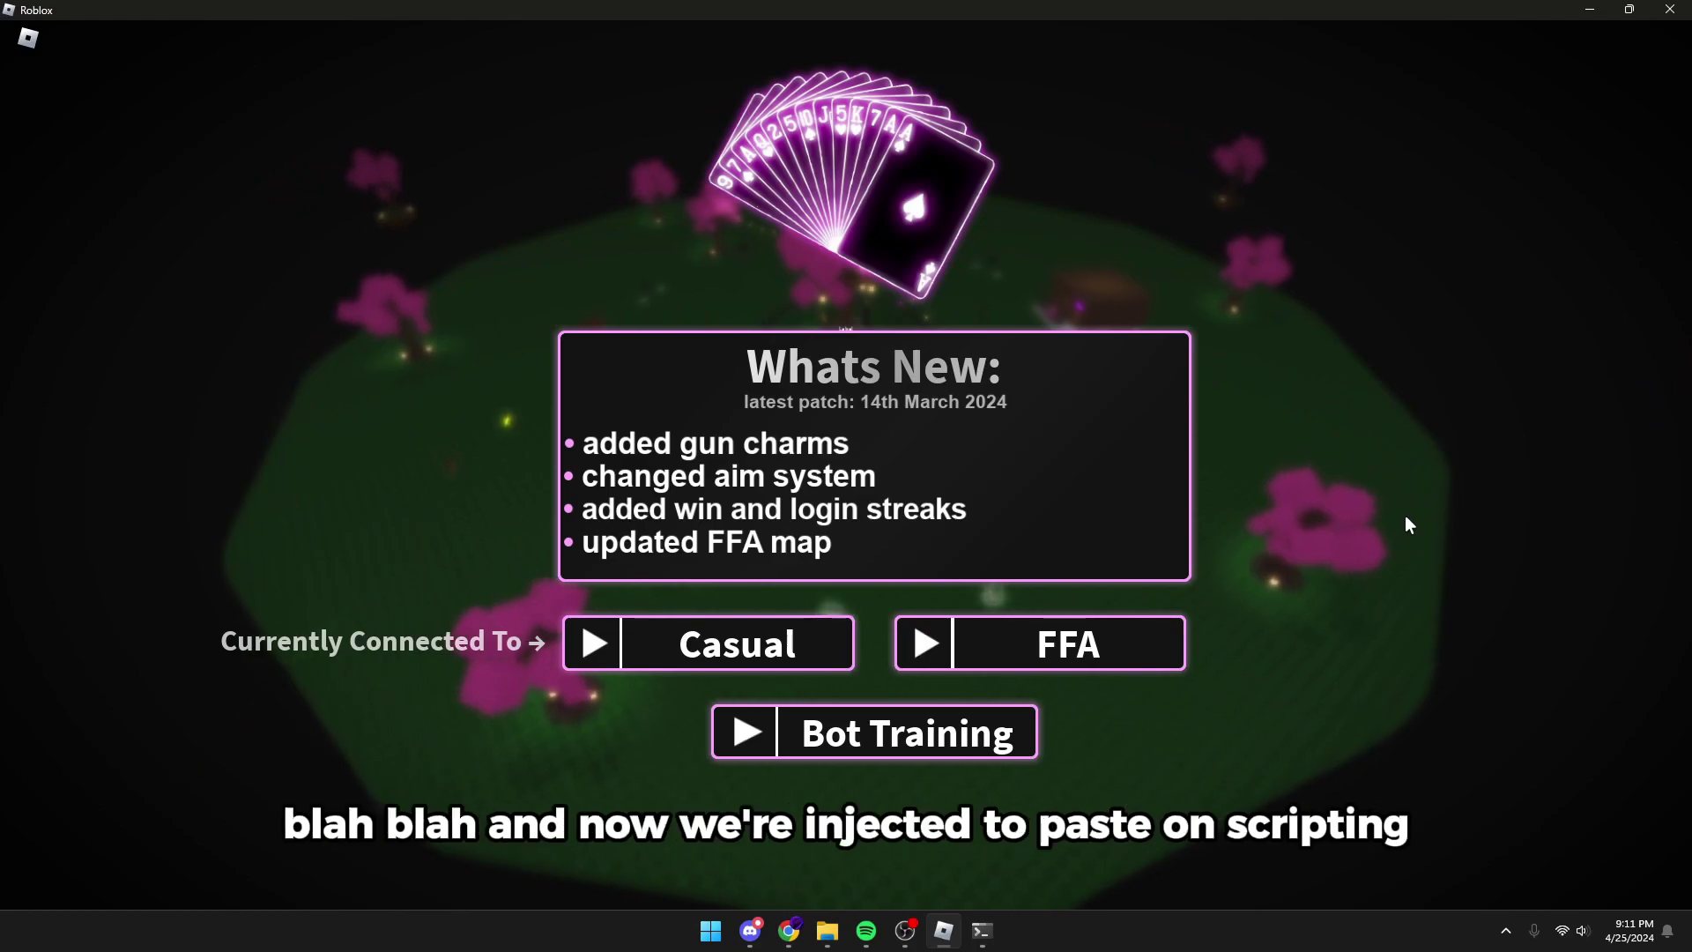
pyautogui.press('Insert')
pyautogui.click(351, 368)
pyautogui.hotkey('ctrl', 'v')
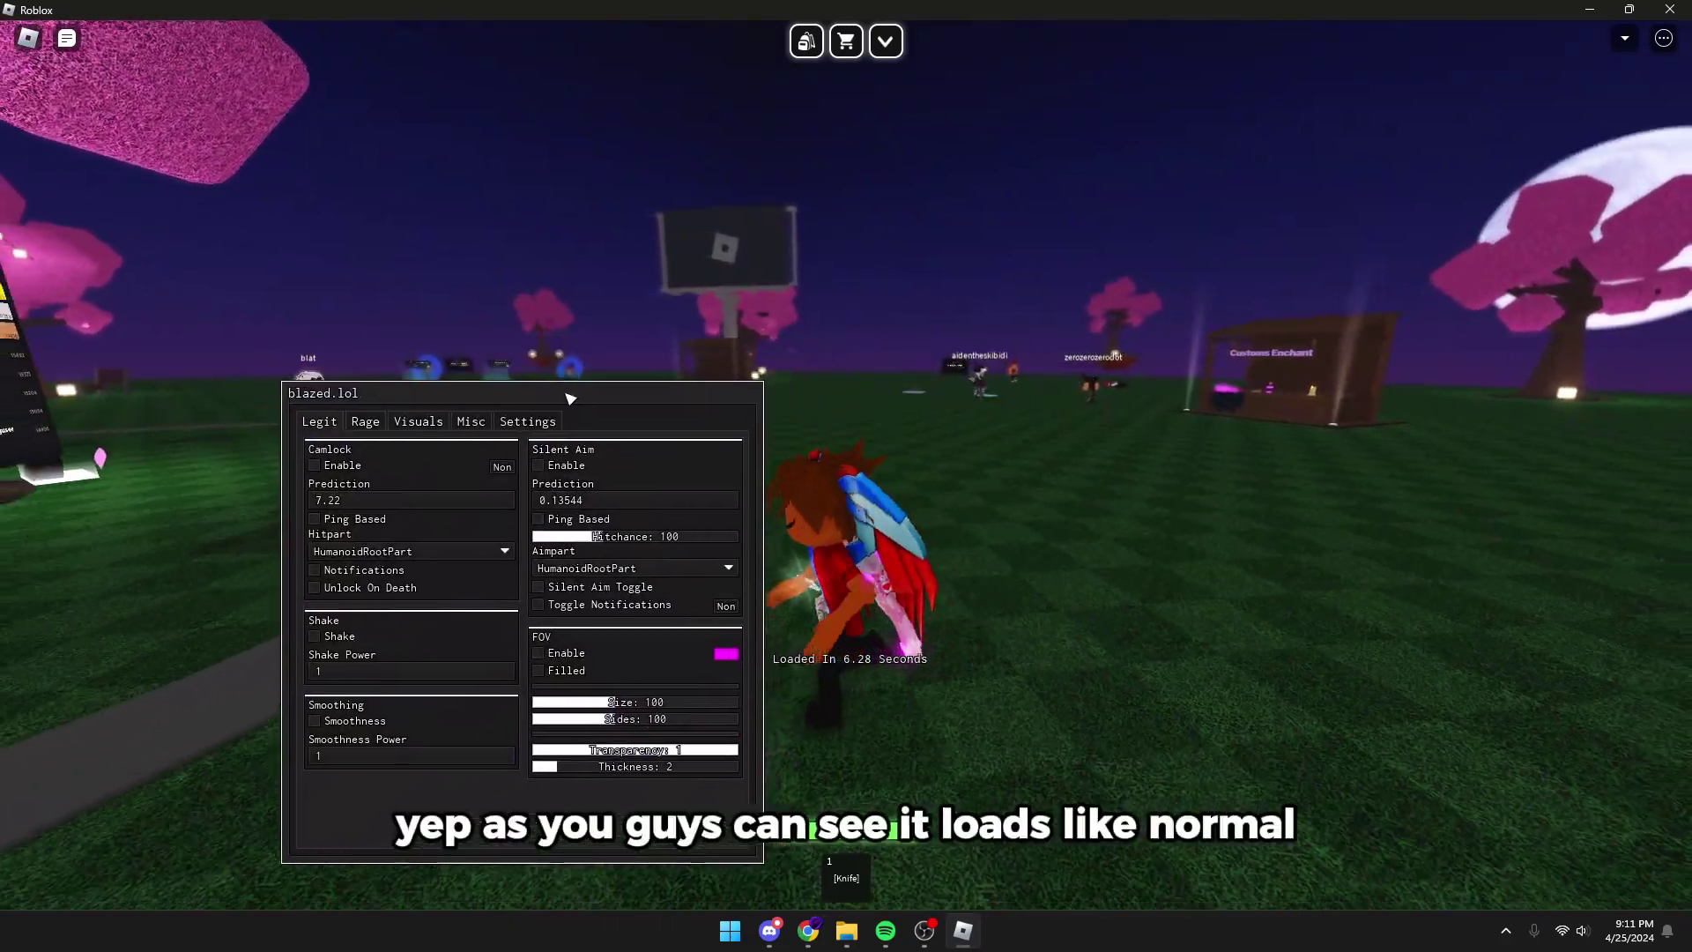
# - In blazed.lol, enable Silent Aim, Camlock and Smoothness with Smoothness Power 0.4, then hide the menu
pyautogui.moveTo(570, 398); pyautogui.dragTo(543, 414)
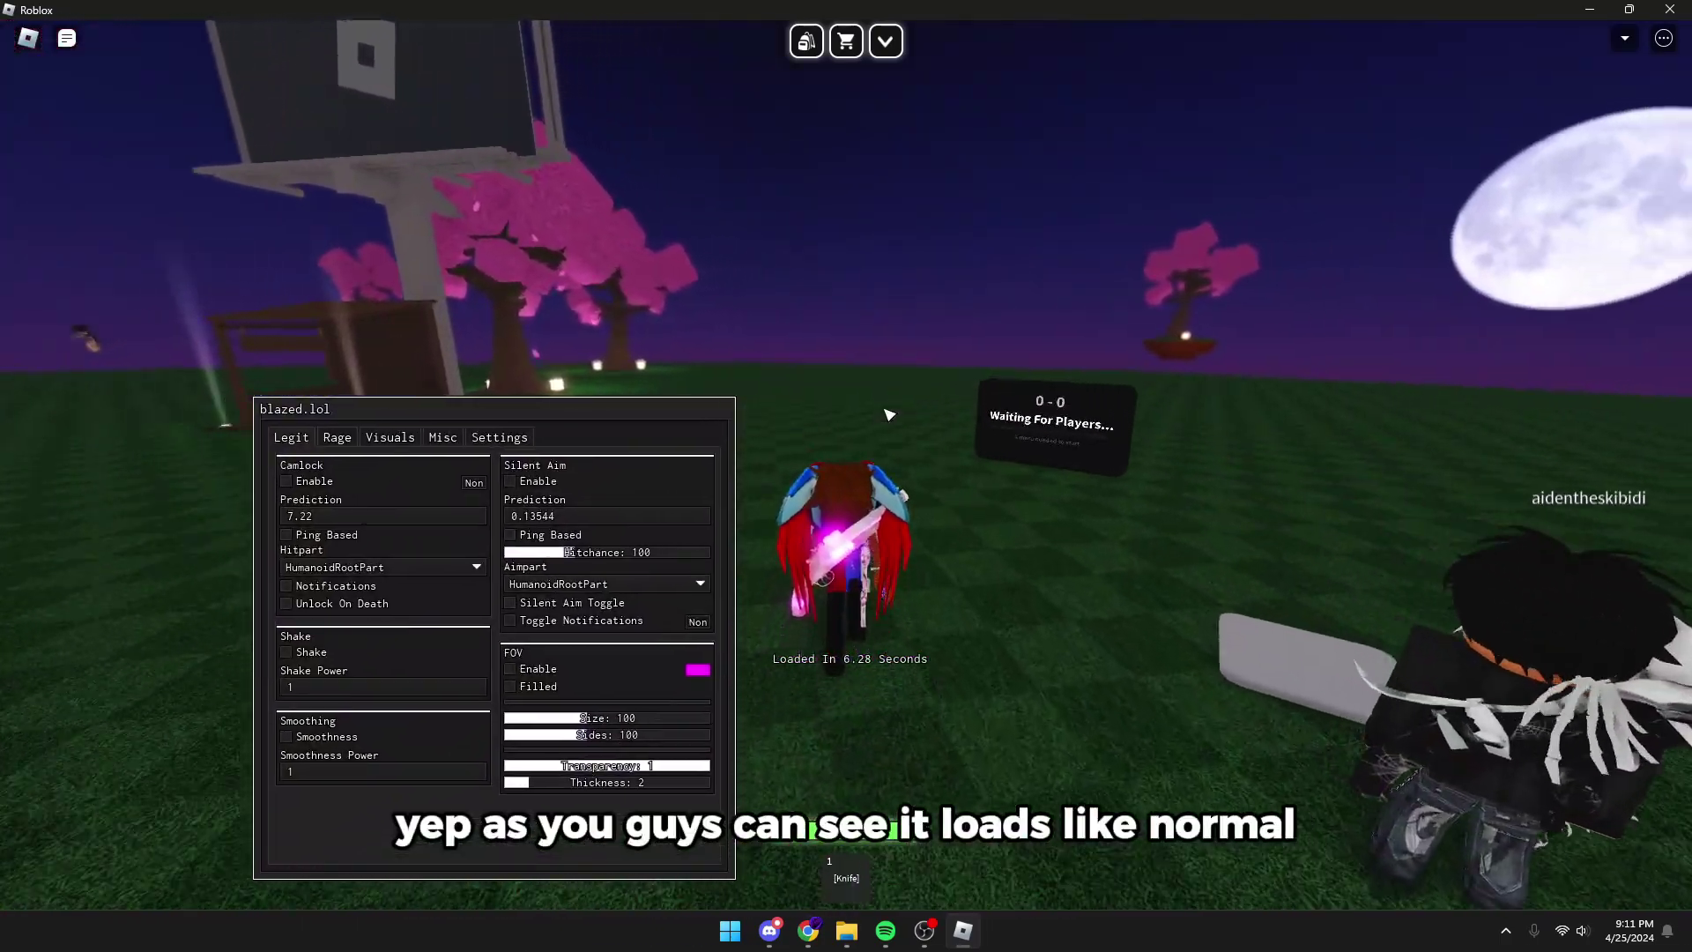
pyautogui.click(510, 481)
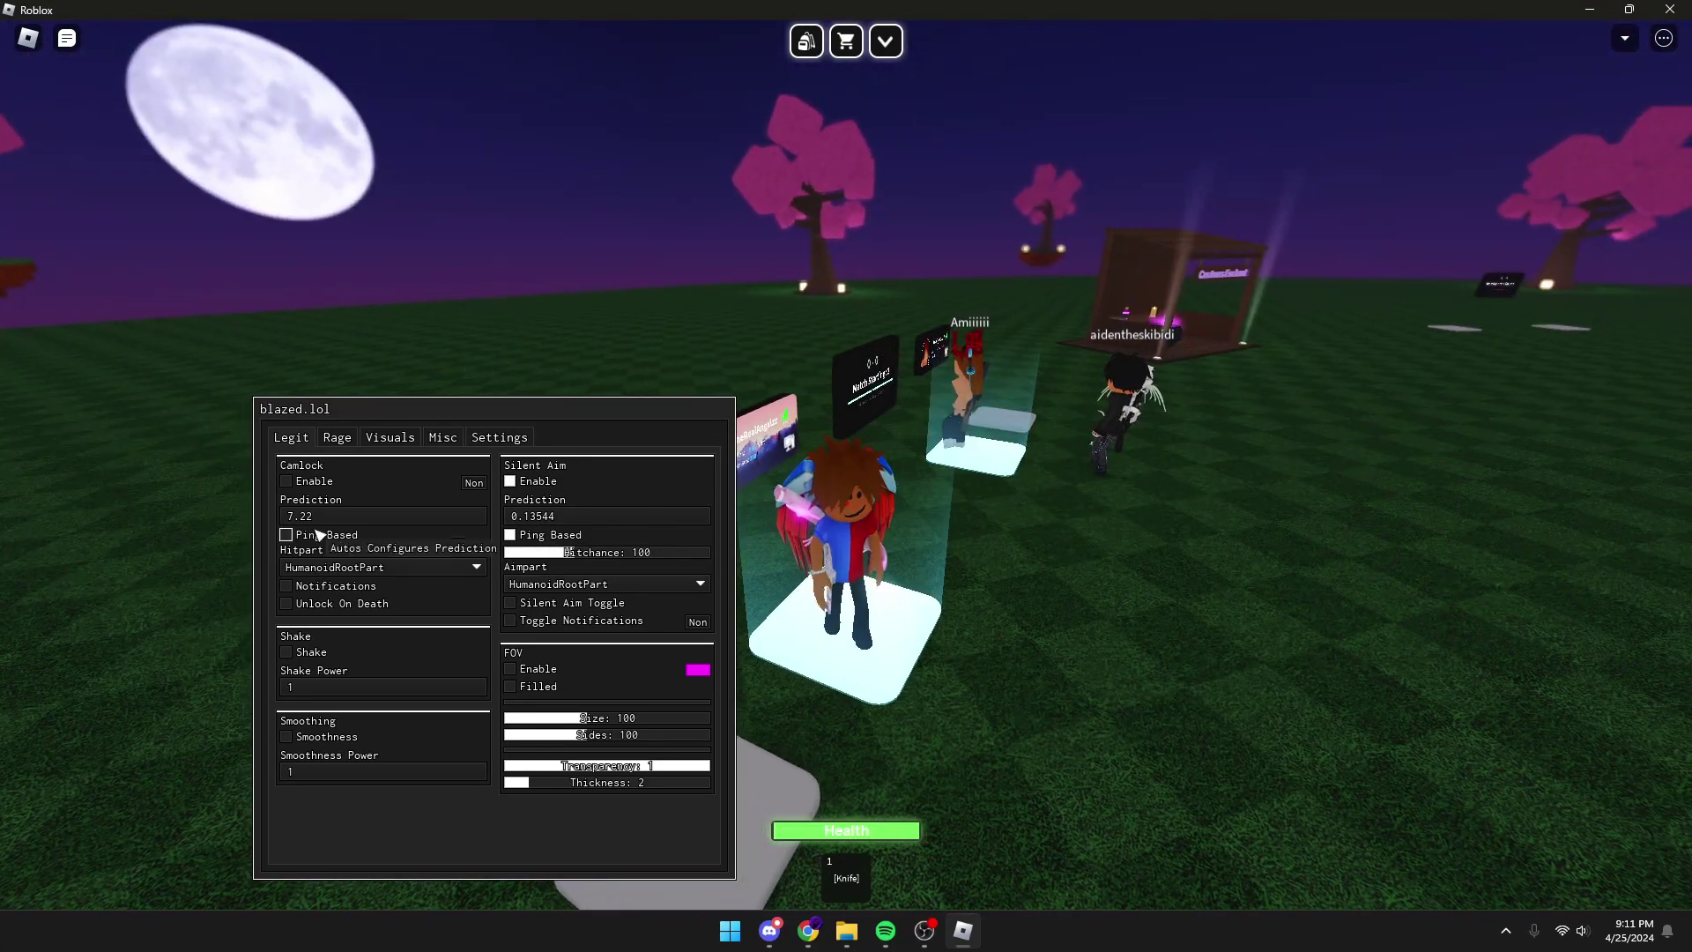
pyautogui.click(316, 482)
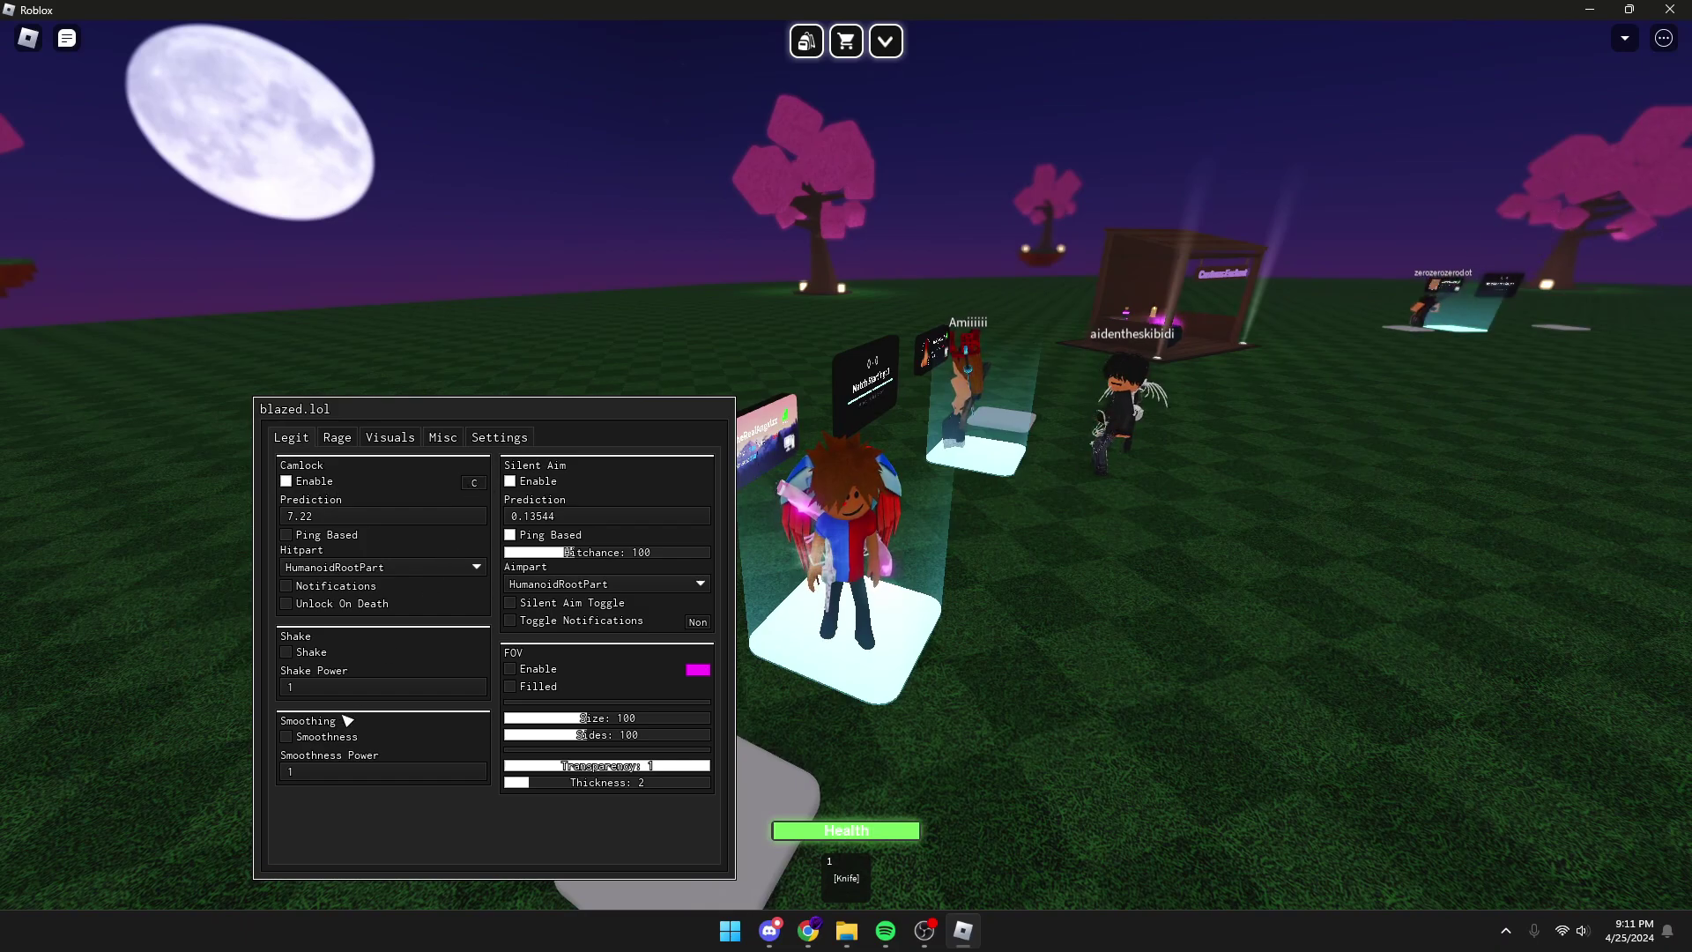
pyautogui.click(285, 736)
pyautogui.click(323, 772)
pyautogui.write('0.4')
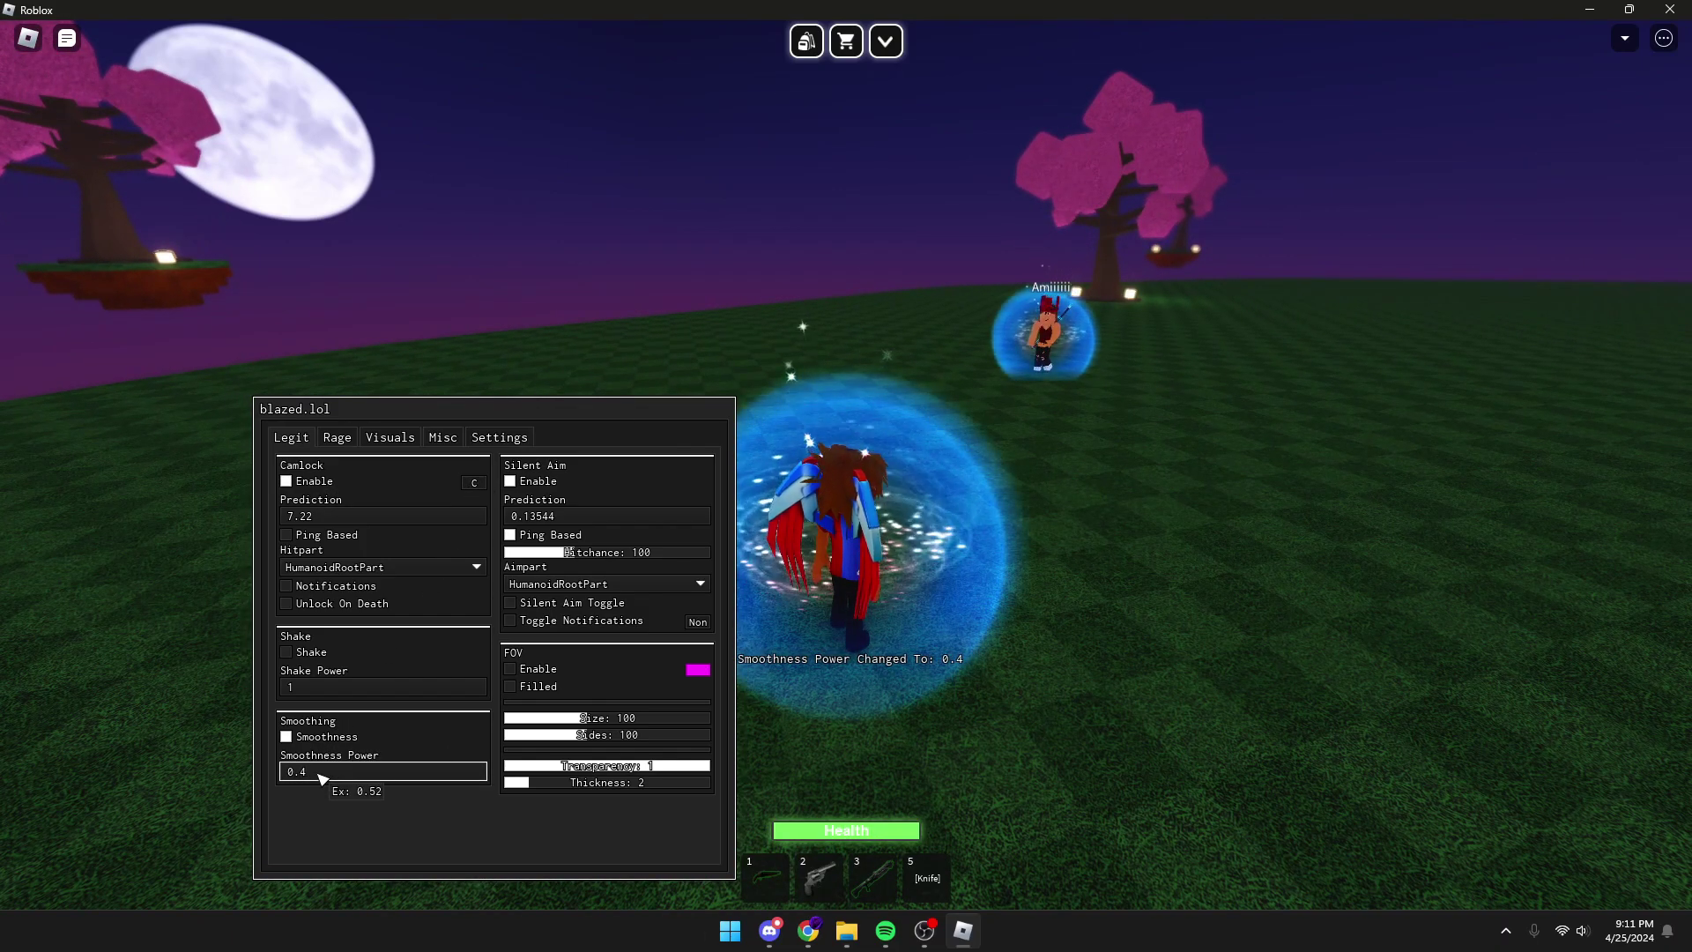
pyautogui.press('Insert')
# - Equip the gun, fire at the opponent, then lower Camera Sensitivity in the game settings
pyautogui.press('2')
pyautogui.click(845, 463)
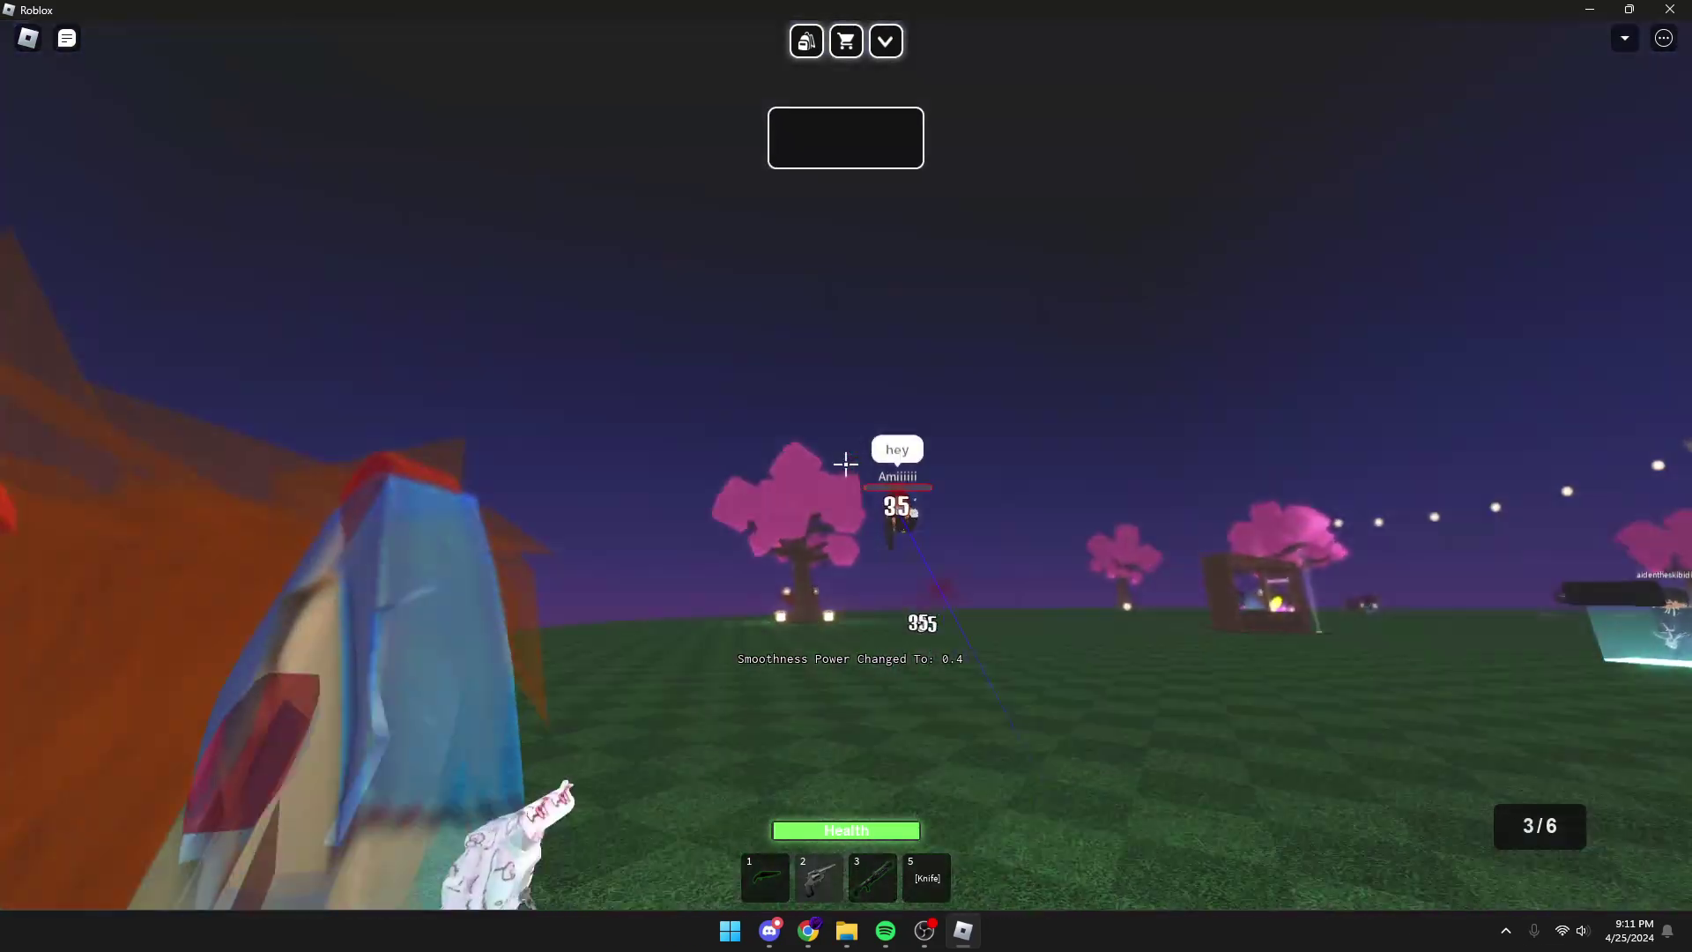
pyautogui.press('Escape')
pyautogui.click(710, 168)
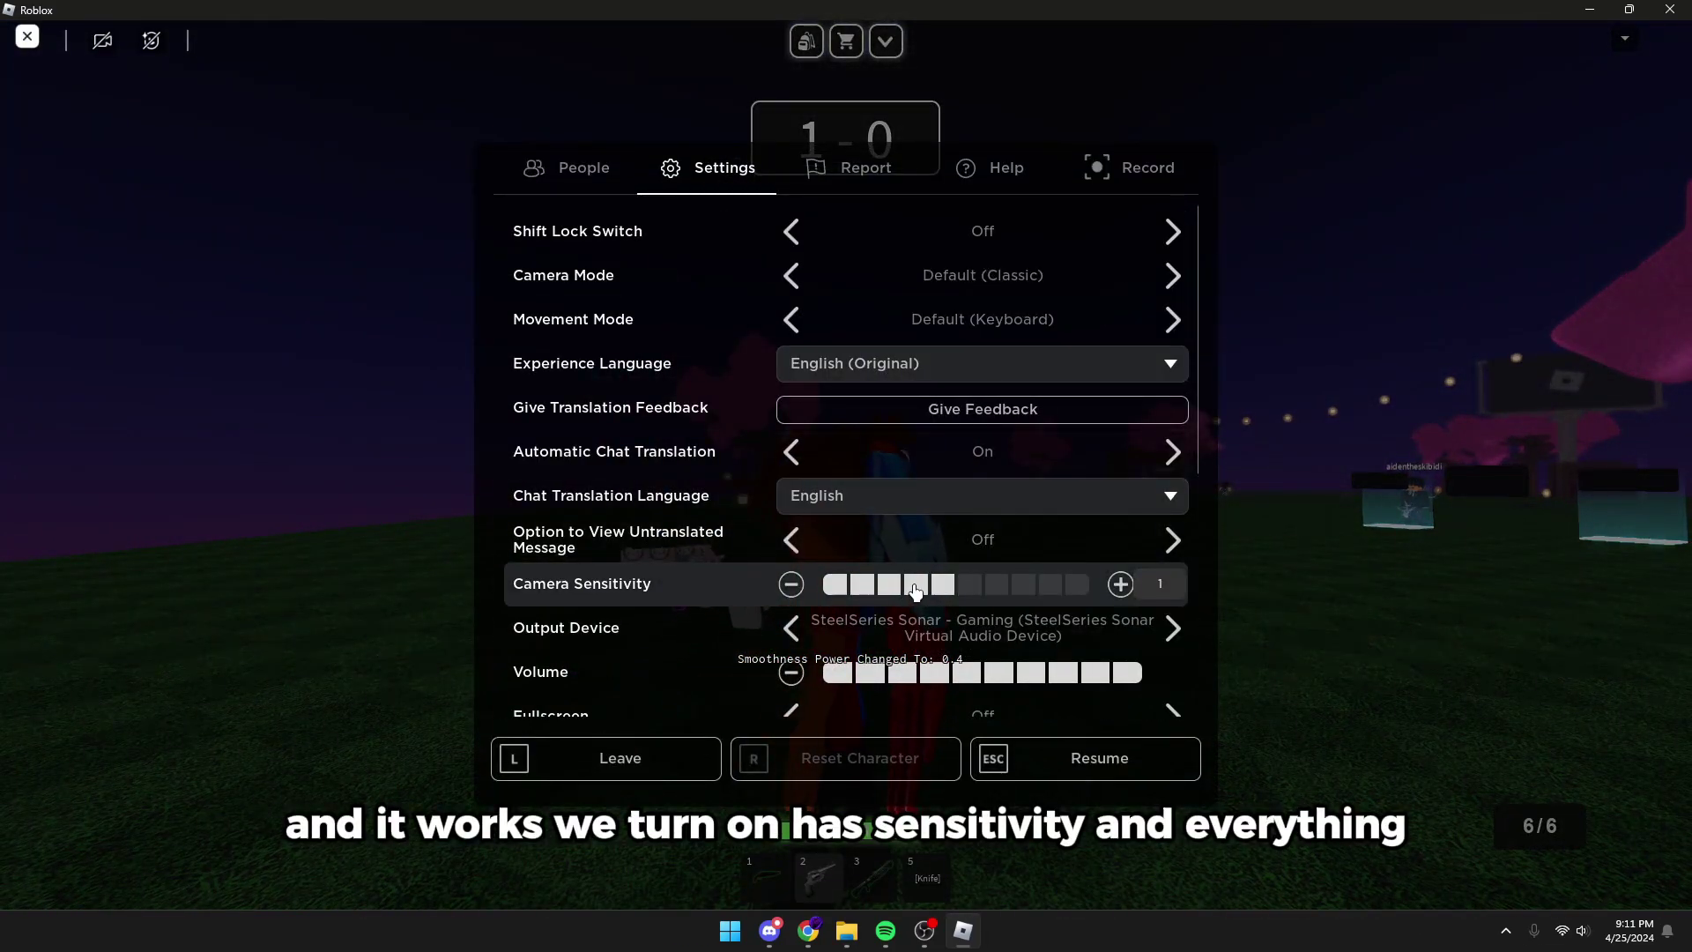
pyautogui.moveTo(916, 591); pyautogui.dragTo(828, 584)
pyautogui.press('Escape')
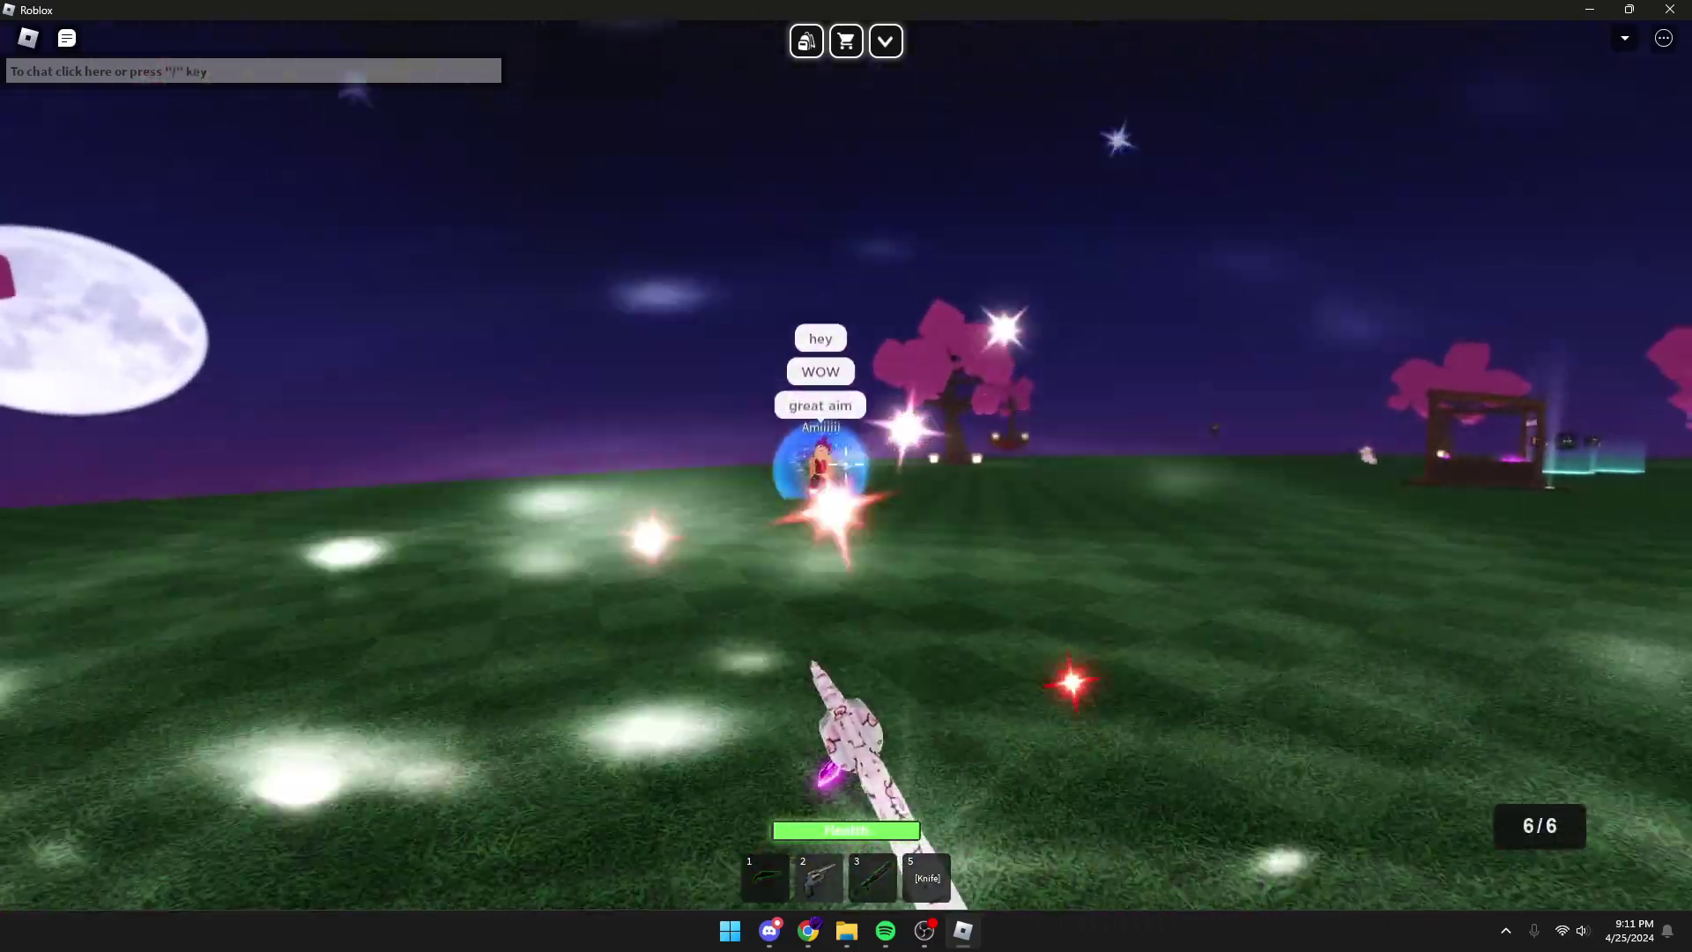
# - Fire at the opponent, then show the FPS and network stats overlays with Shift+F5 and Shift+F3
pyautogui.click(833, 465)
pyautogui.click(833, 465)
pyautogui.click(833, 465)
pyautogui.click(832, 465)
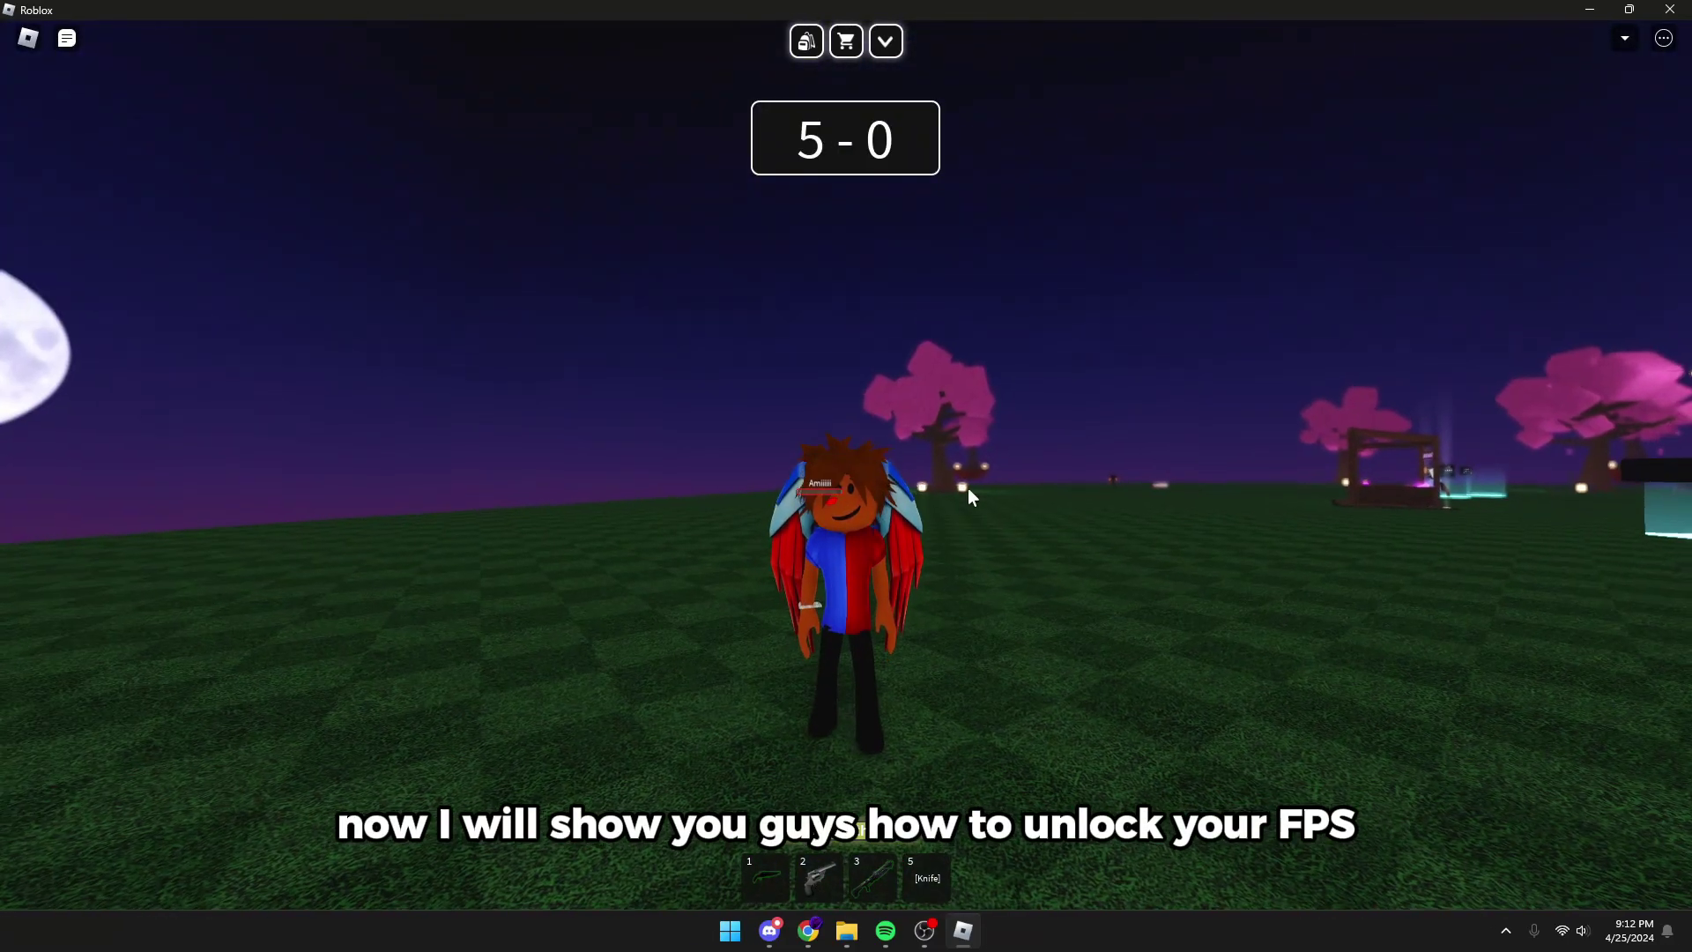
pyautogui.hotkey('shift', 'F5')
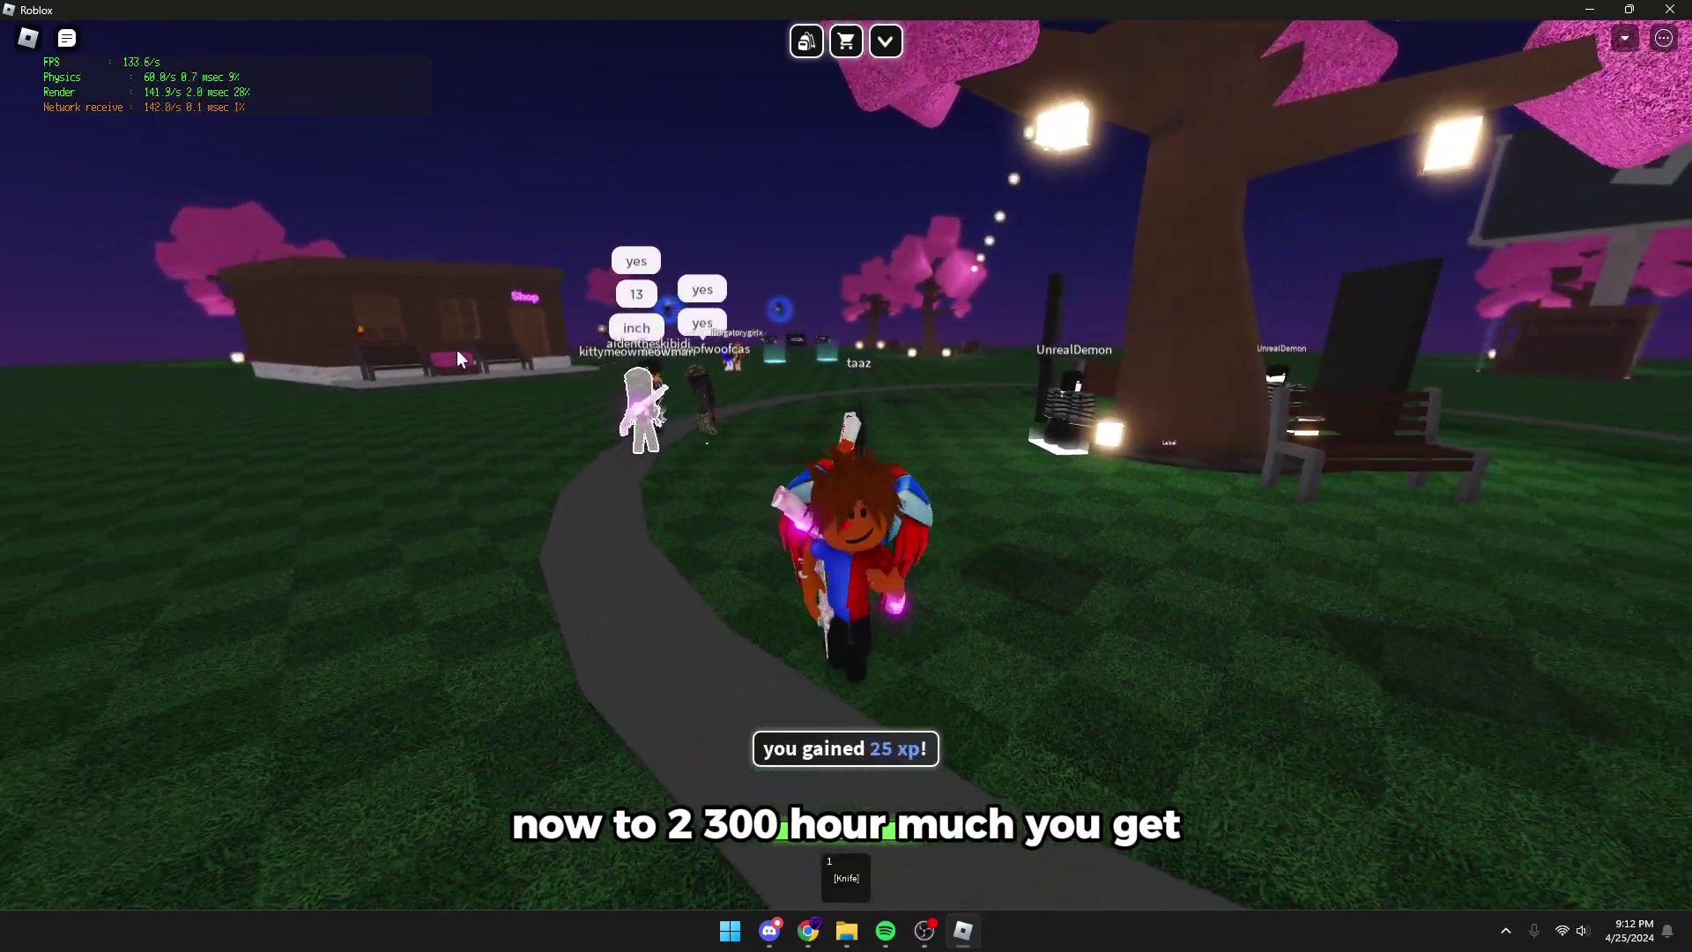
pyautogui.hotkey('shift', 'F3')
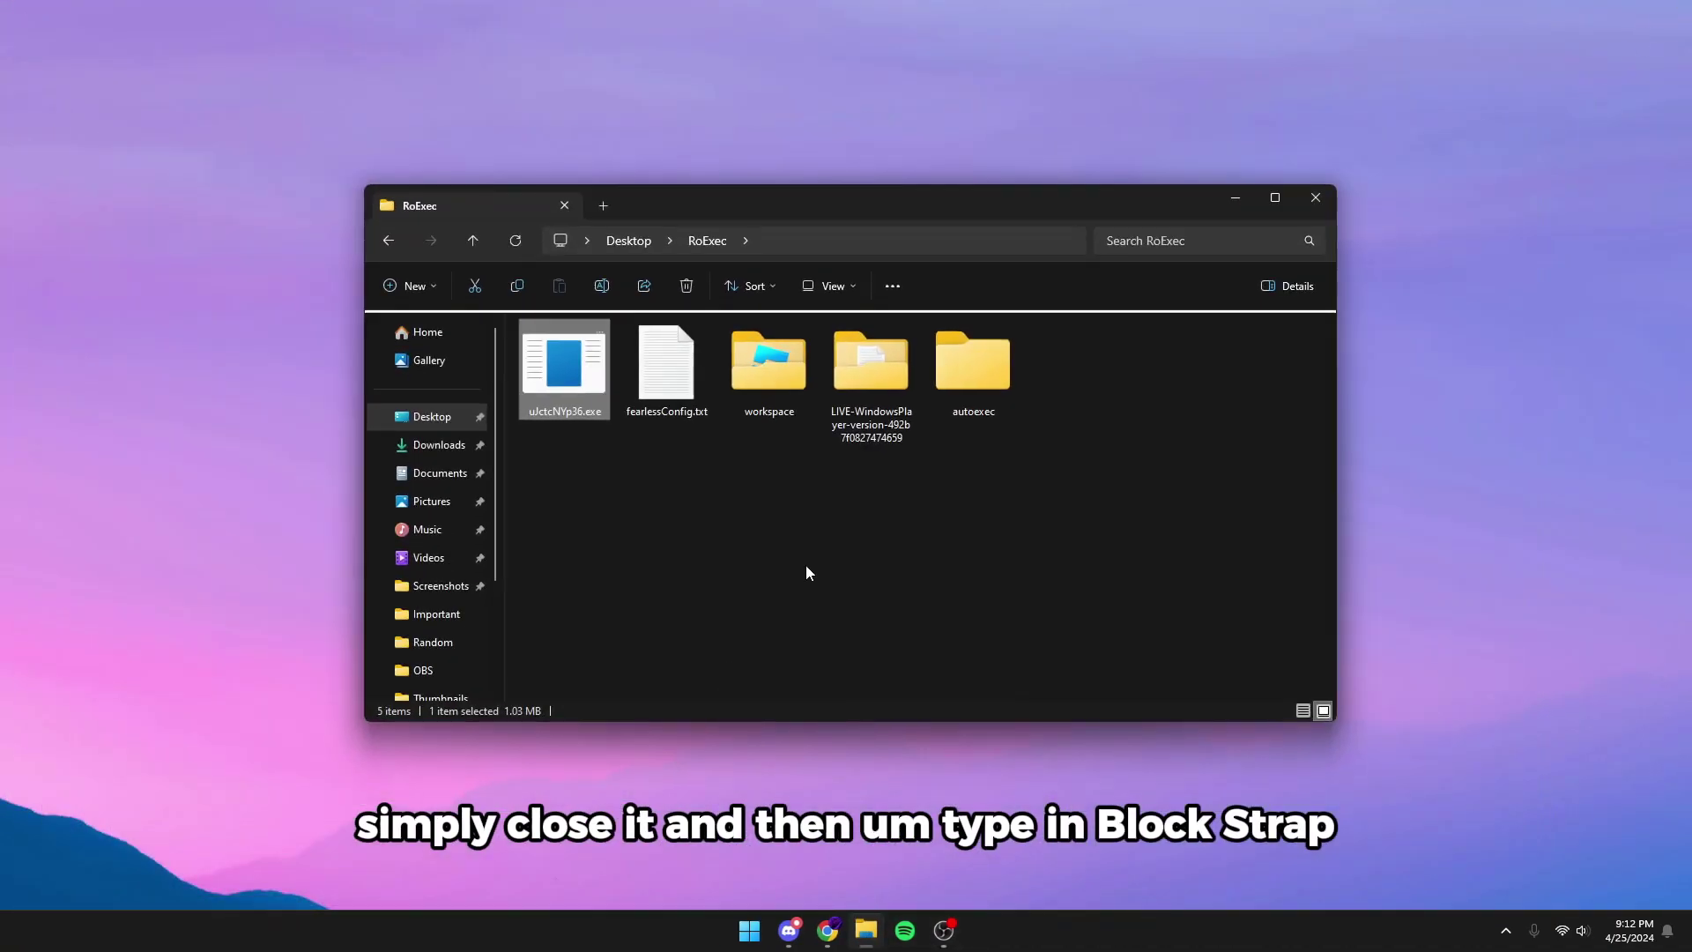
# - Launch Bloxstrap Menu from Windows search and go to Behaviour > FastFlags
pyautogui.press('super')
pyautogui.write('bloxstrap')
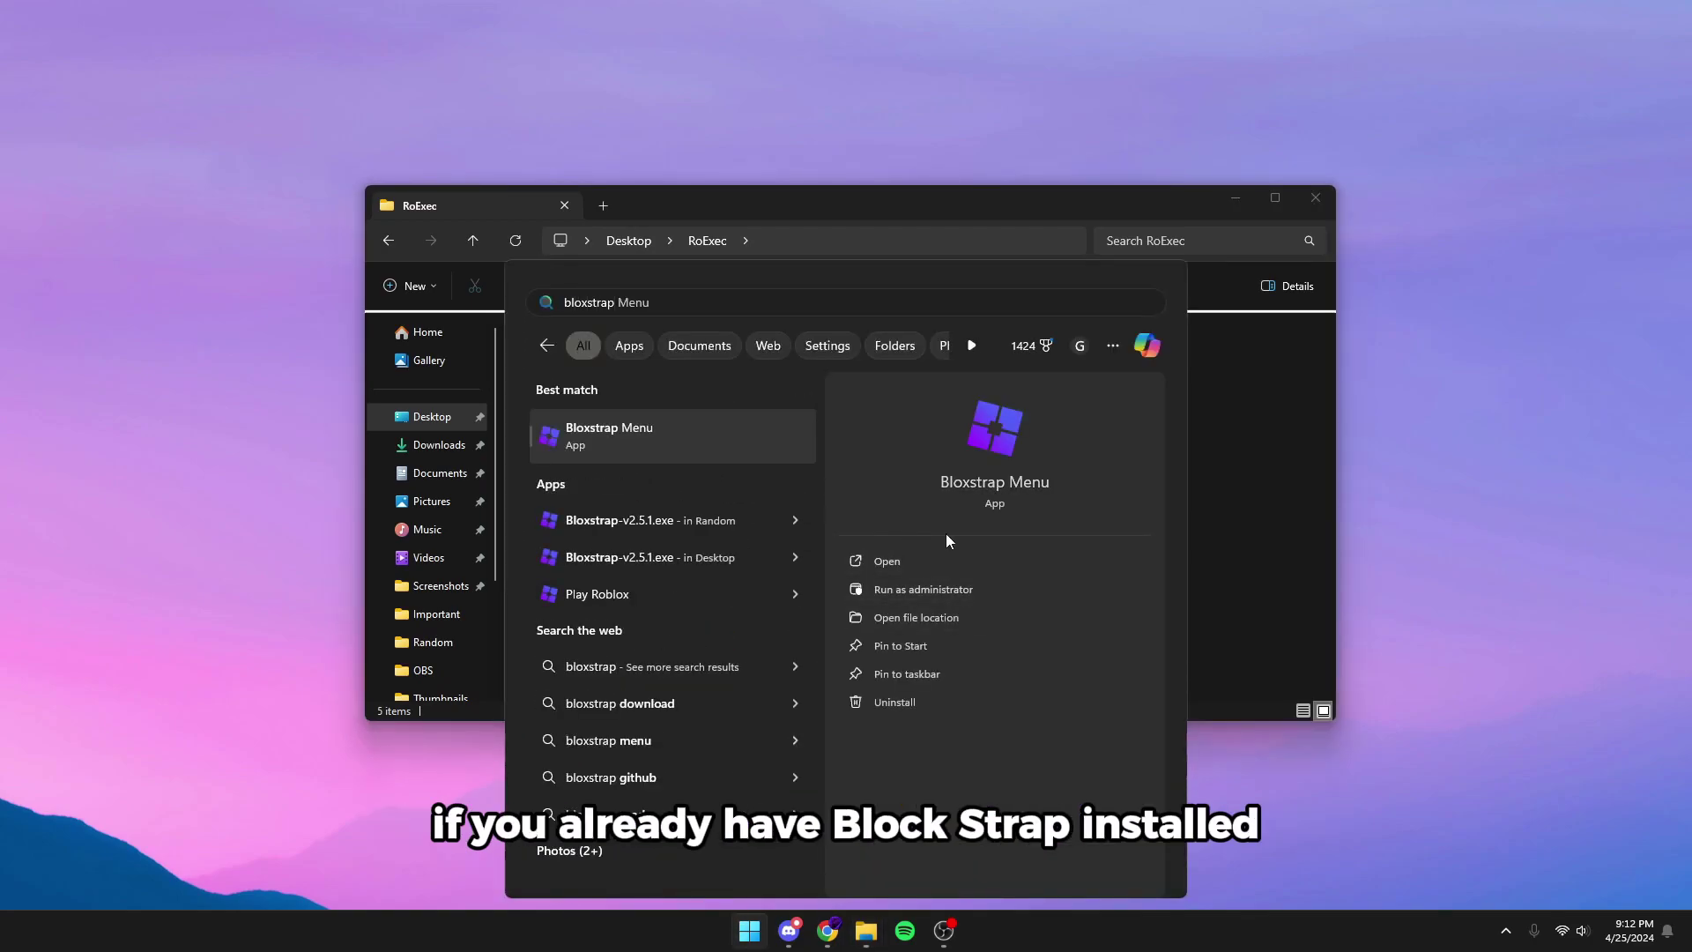
pyautogui.click(940, 564)
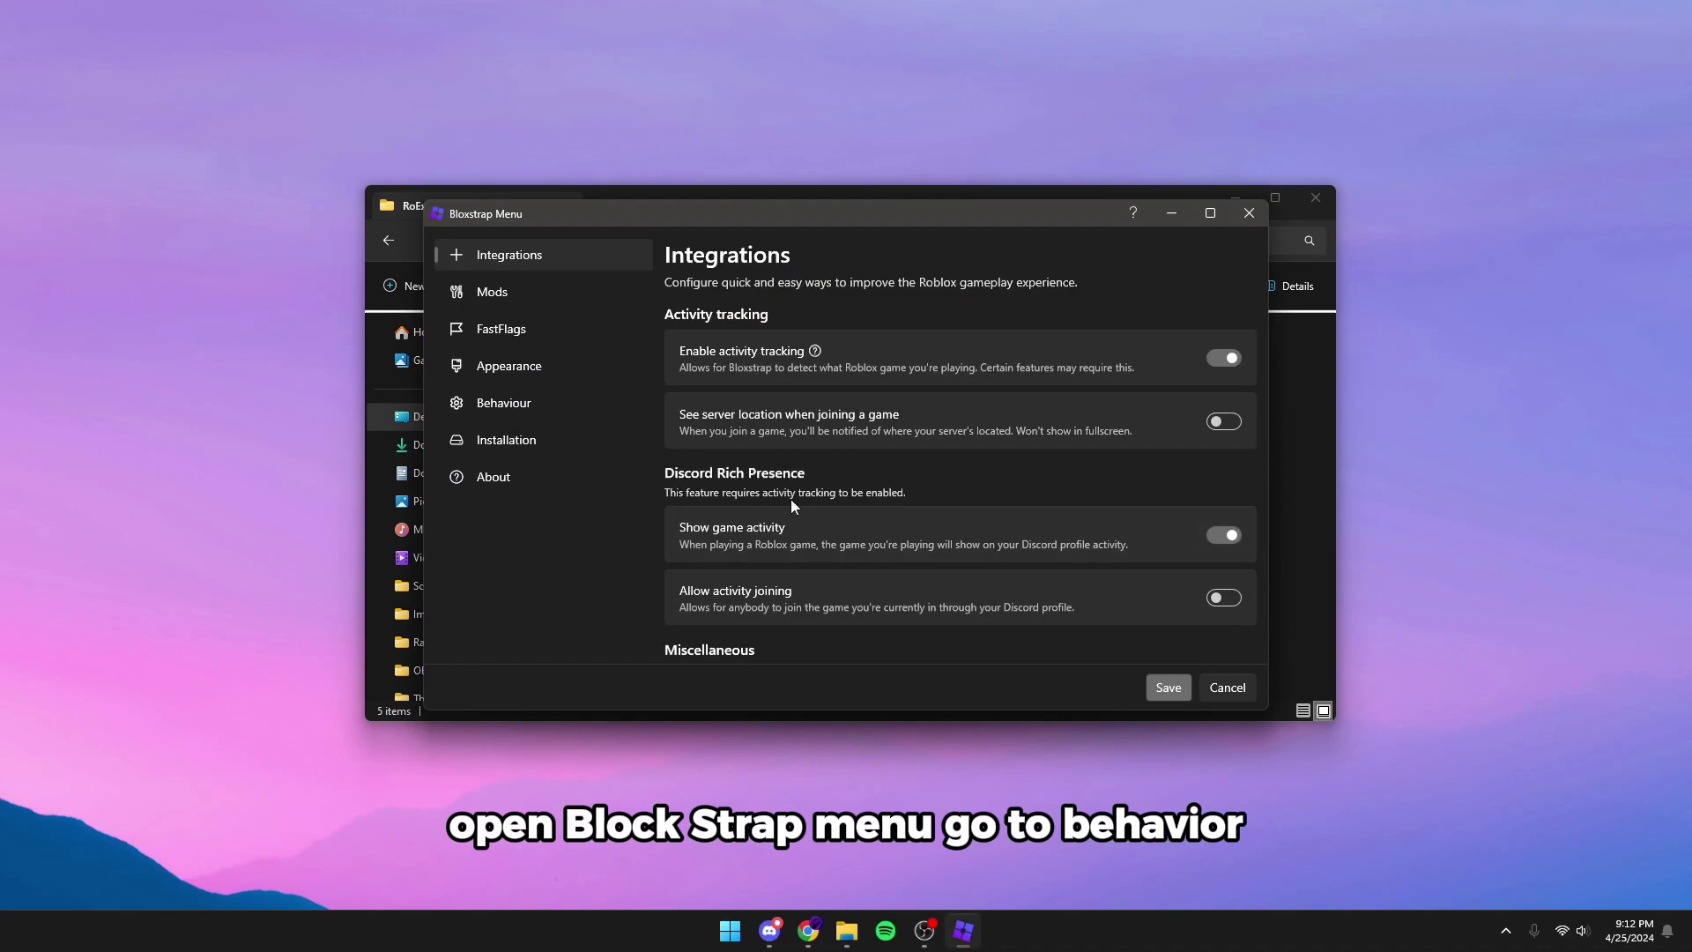
pyautogui.click(578, 412)
pyautogui.click(548, 326)
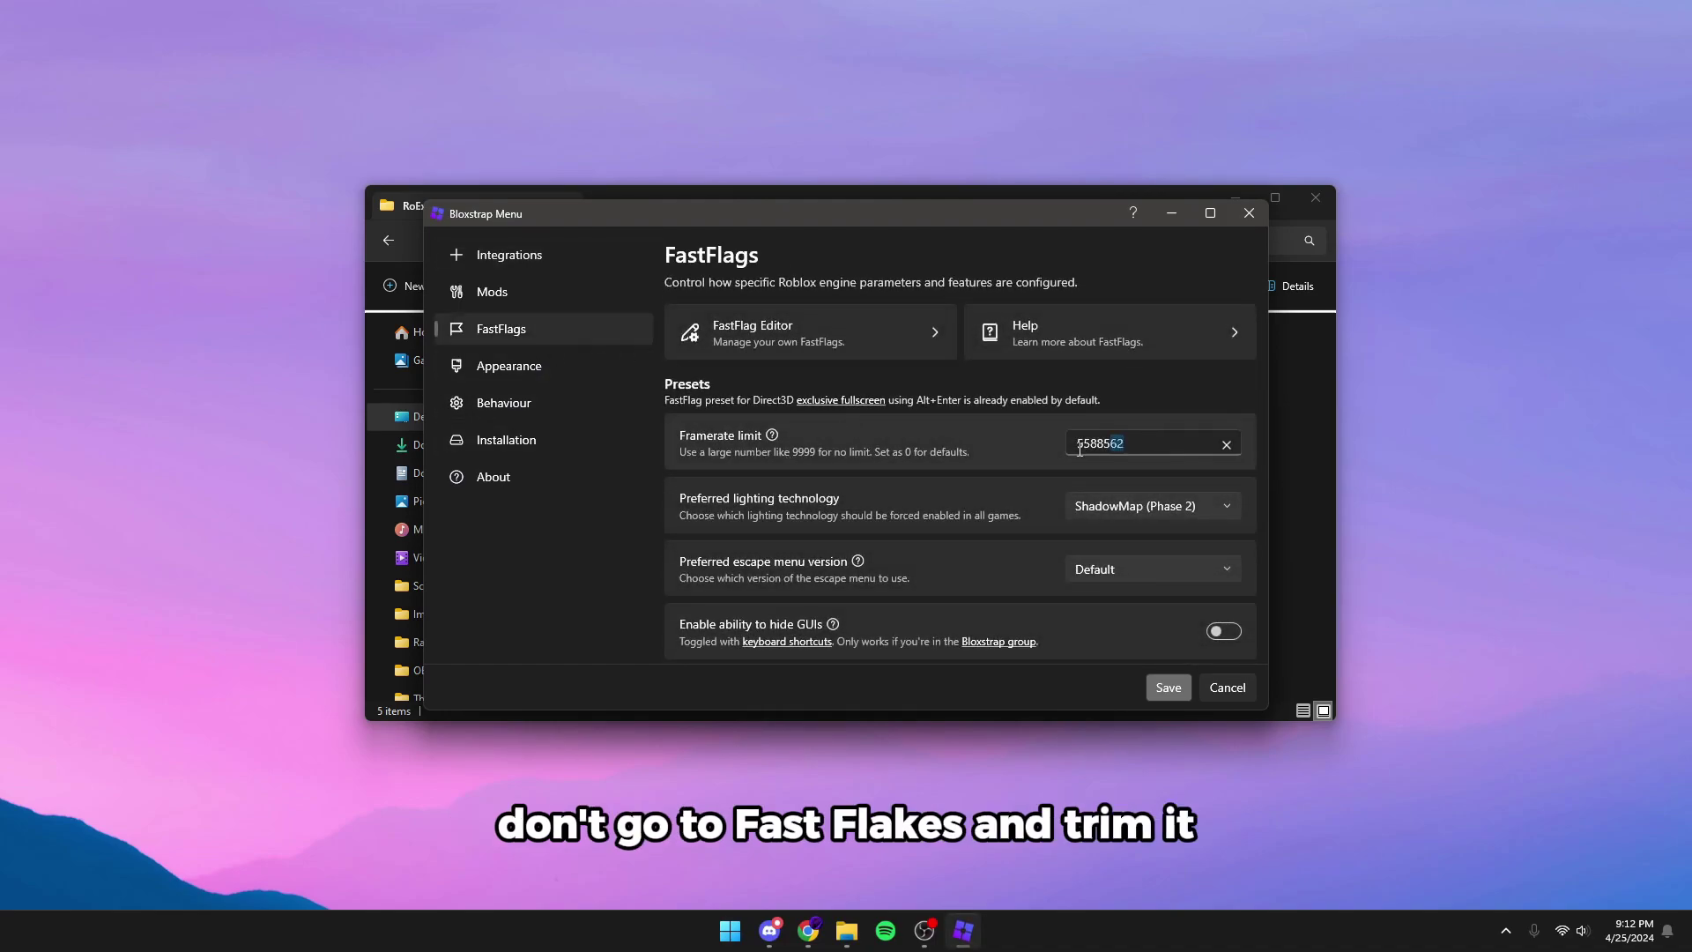
# - Replace the framerate limit 5588562 with 9999 and save the FastFlags
pyautogui.moveTo(1080, 449); pyautogui.dragTo(916, 476)
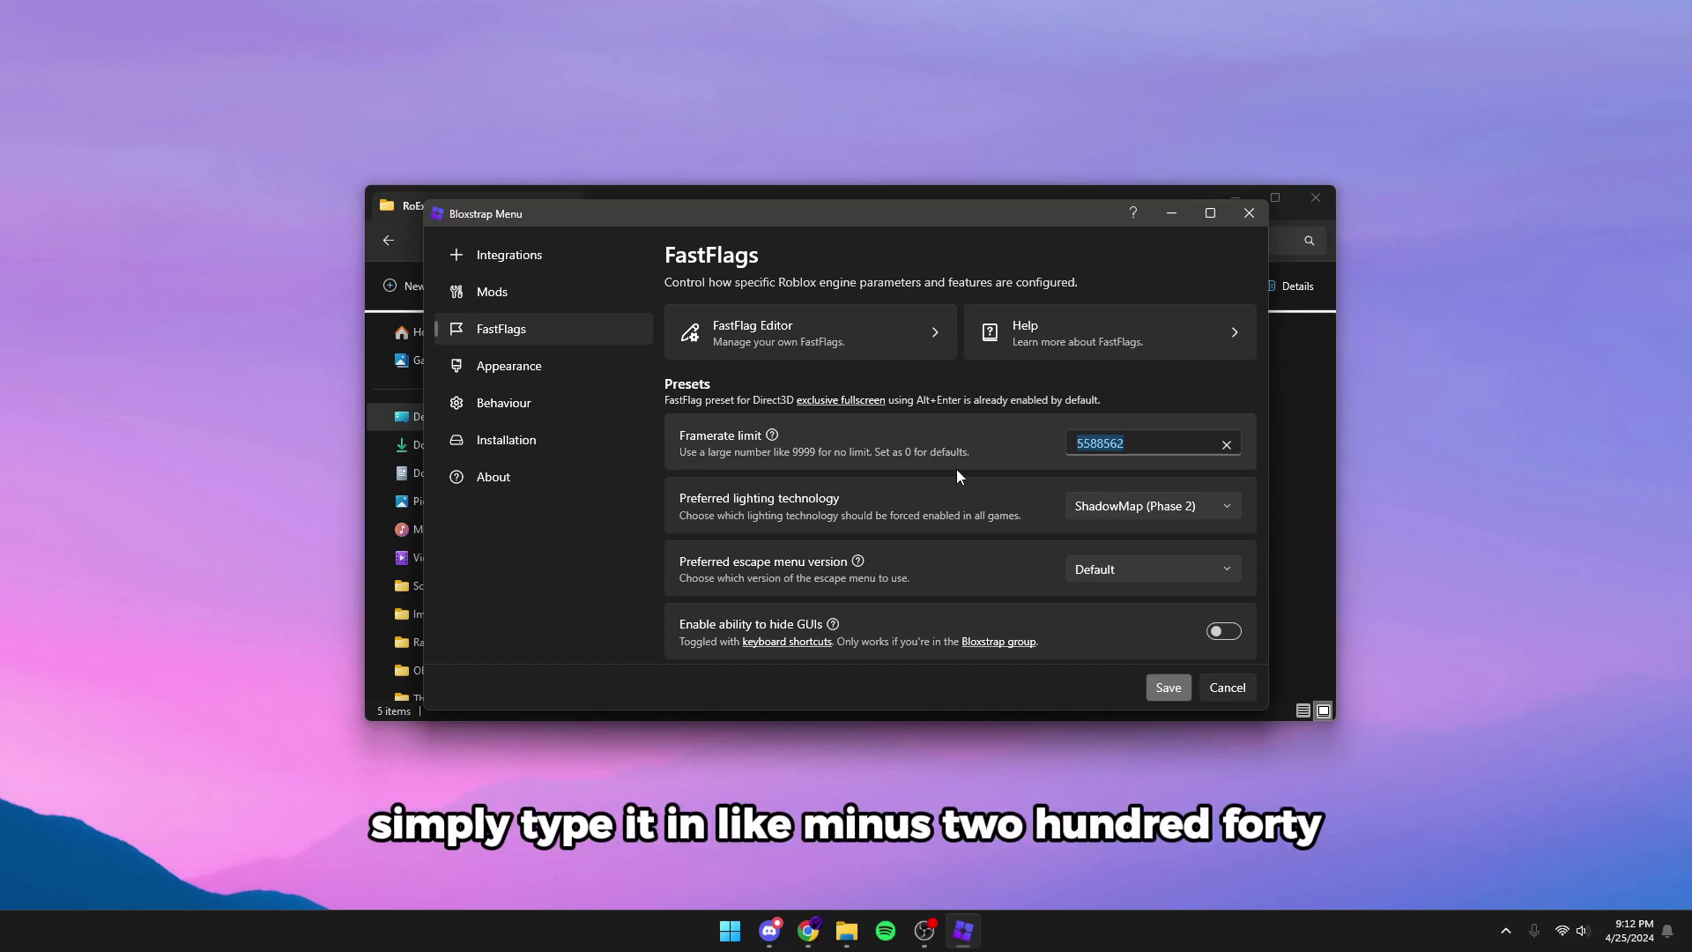
pyautogui.write('240')
pyautogui.hotkey('ctrl', 'a')
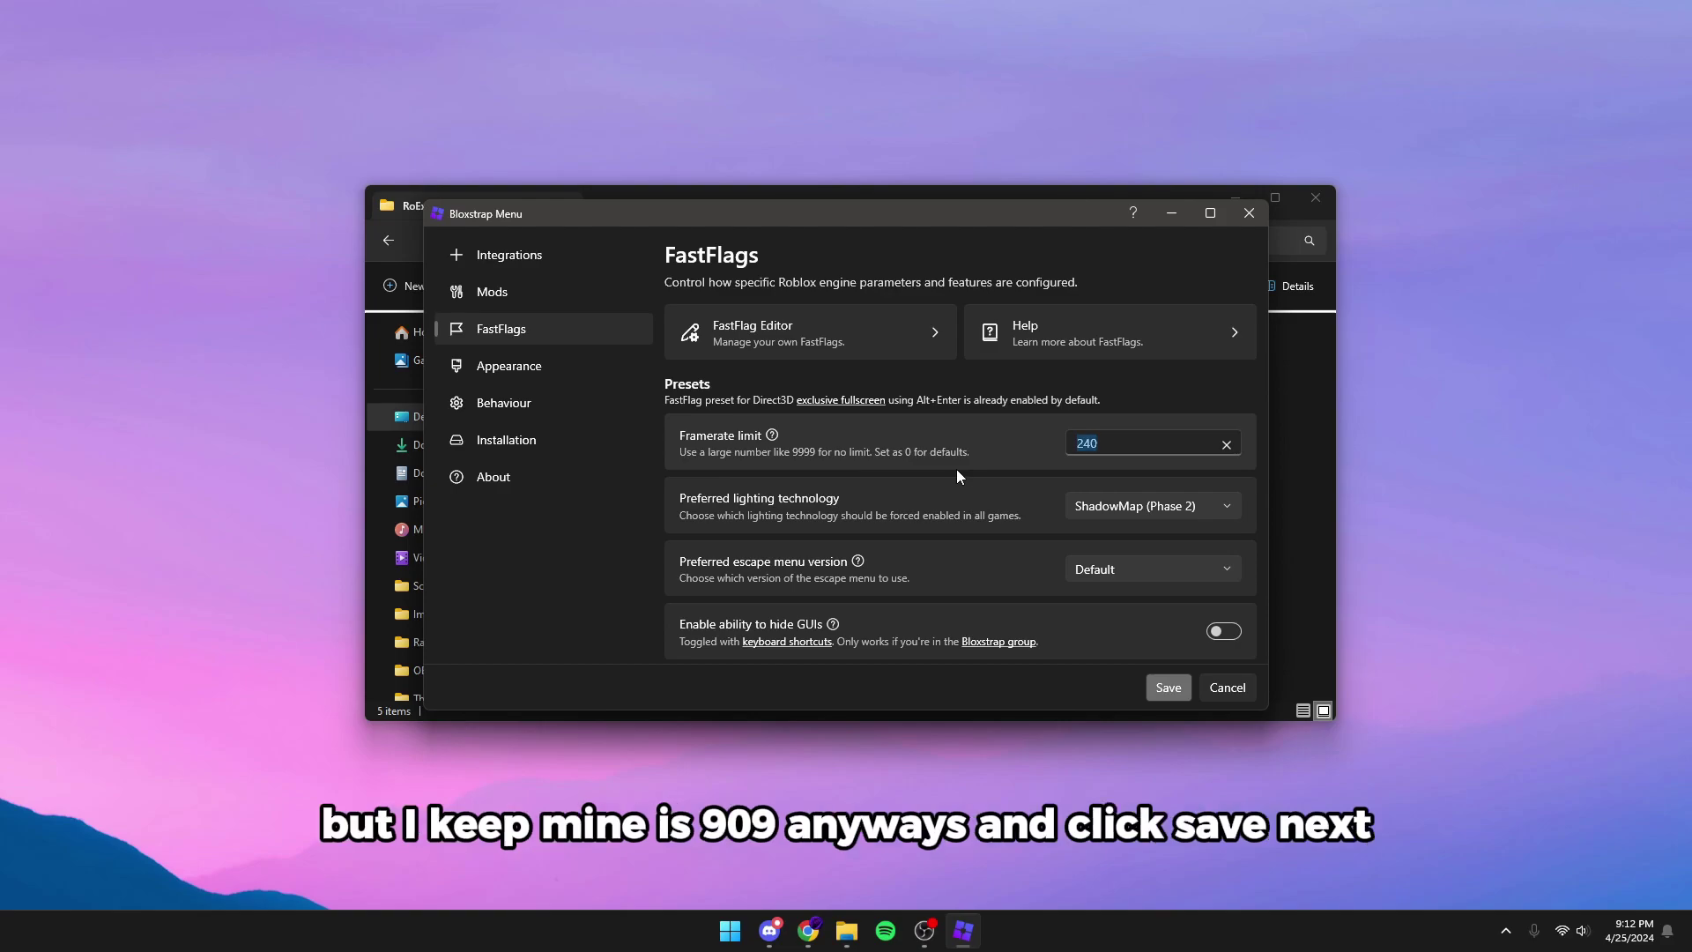
pyautogui.write('9999')
pyautogui.click(1160, 688)
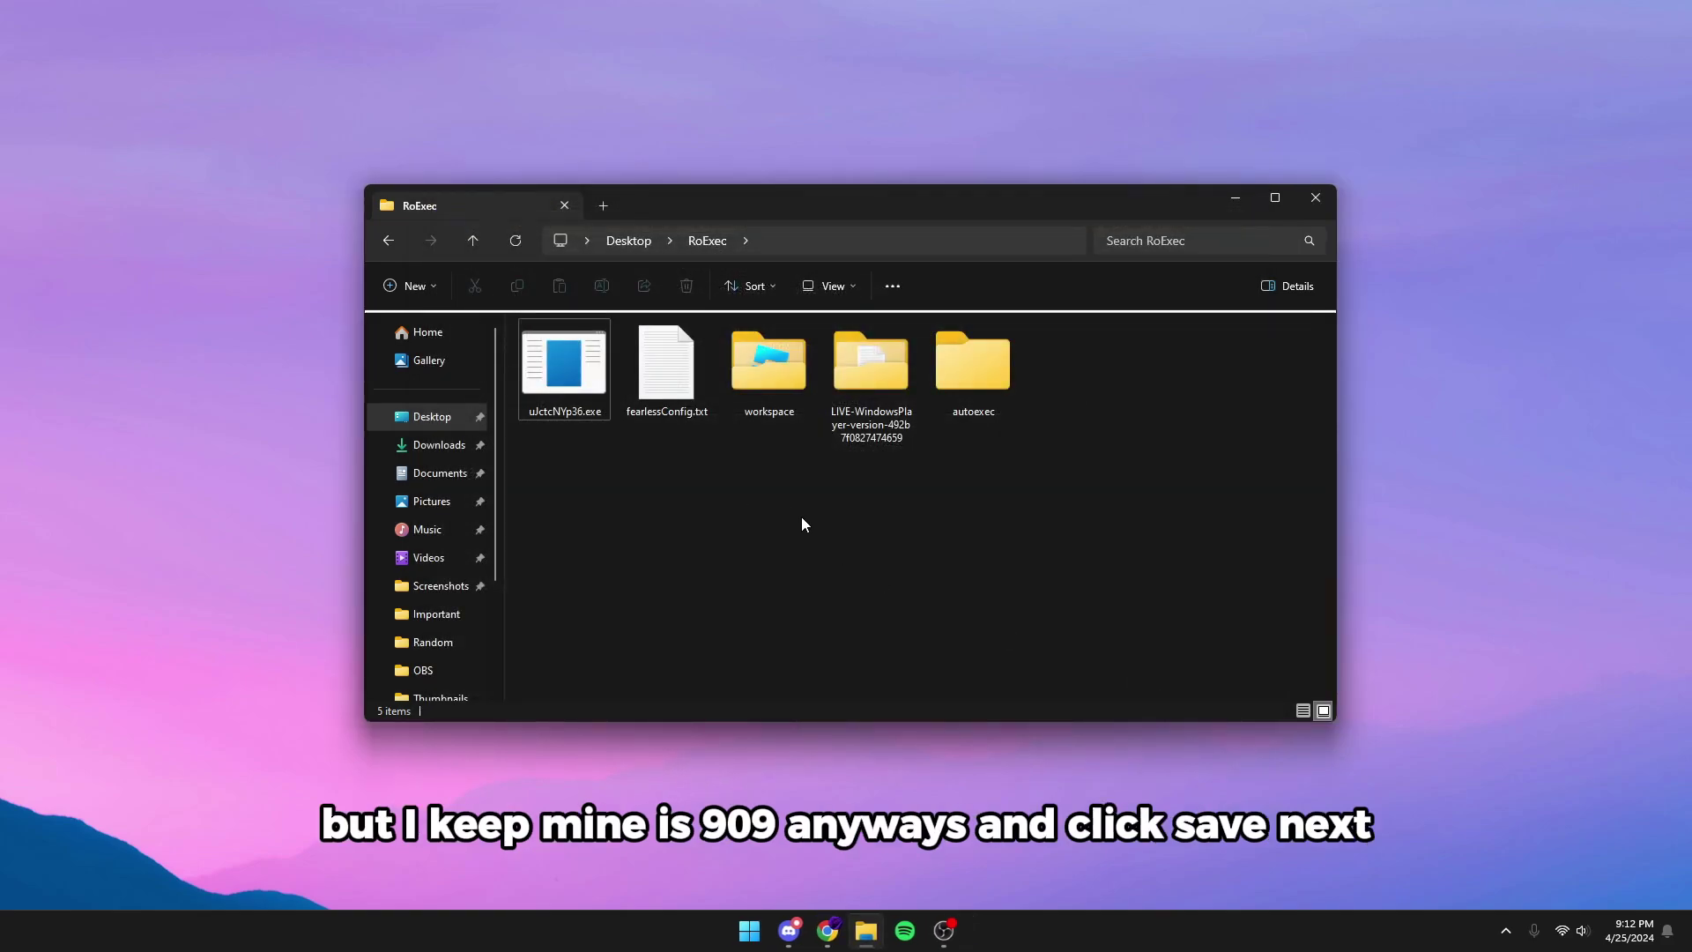
# - Open Bloxstrap's install location, enter Modifications and select the ClientSettings folder
pyautogui.press('super')
pyautogui.write('bloxstrap')
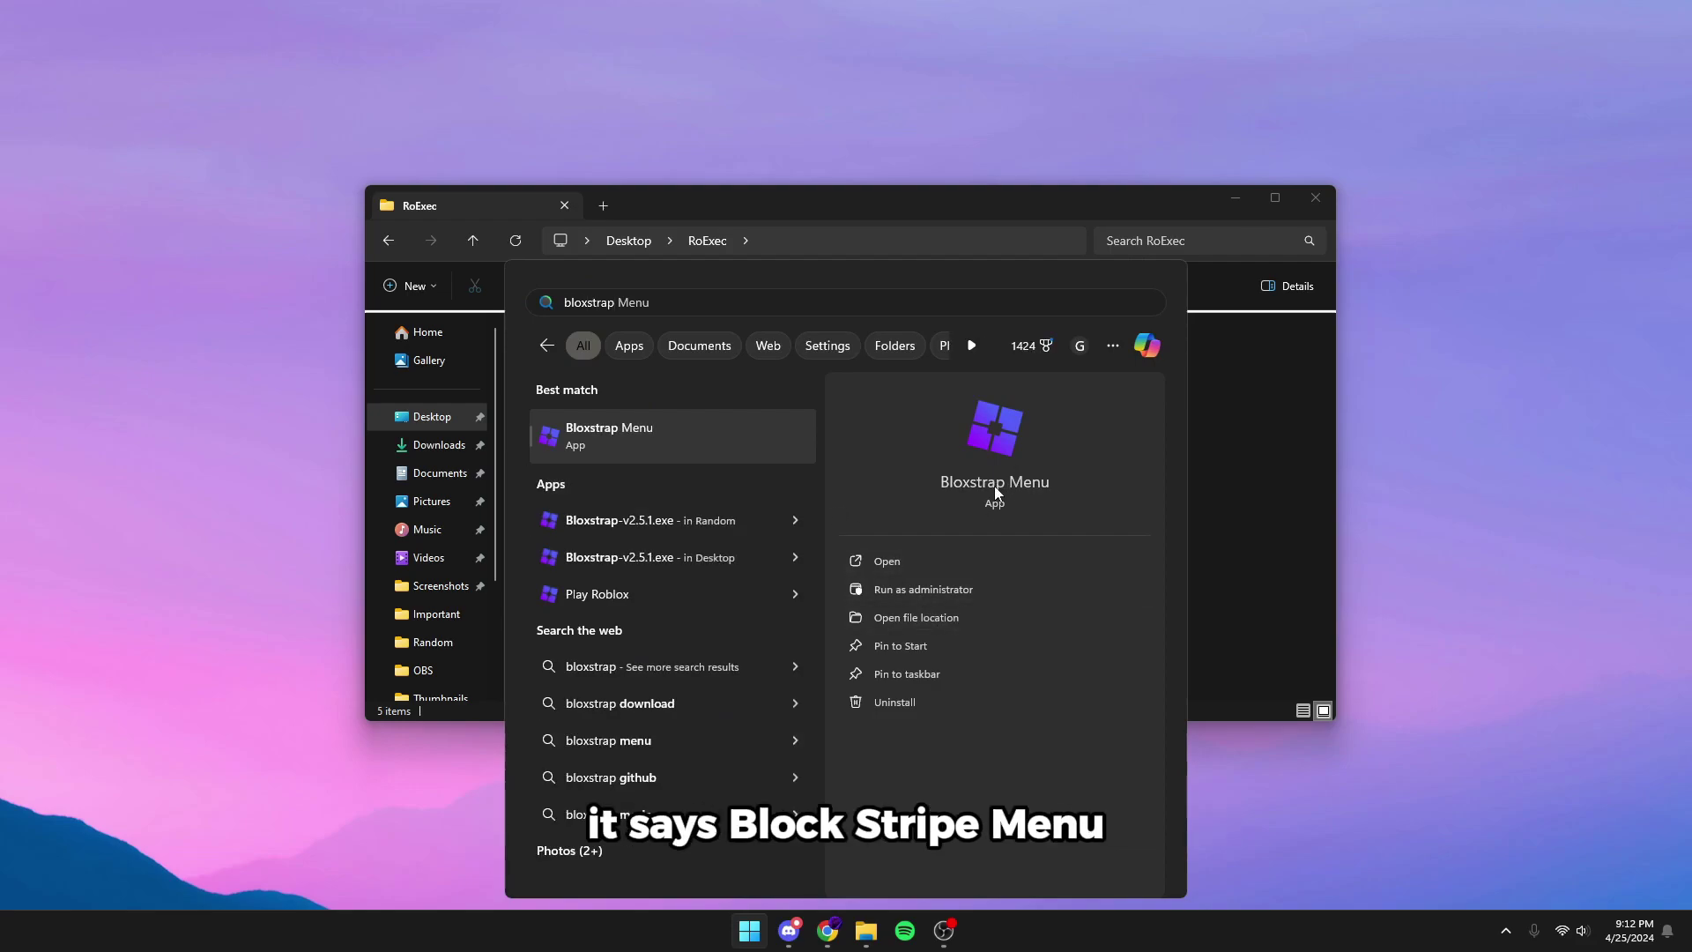
pyautogui.click(971, 614)
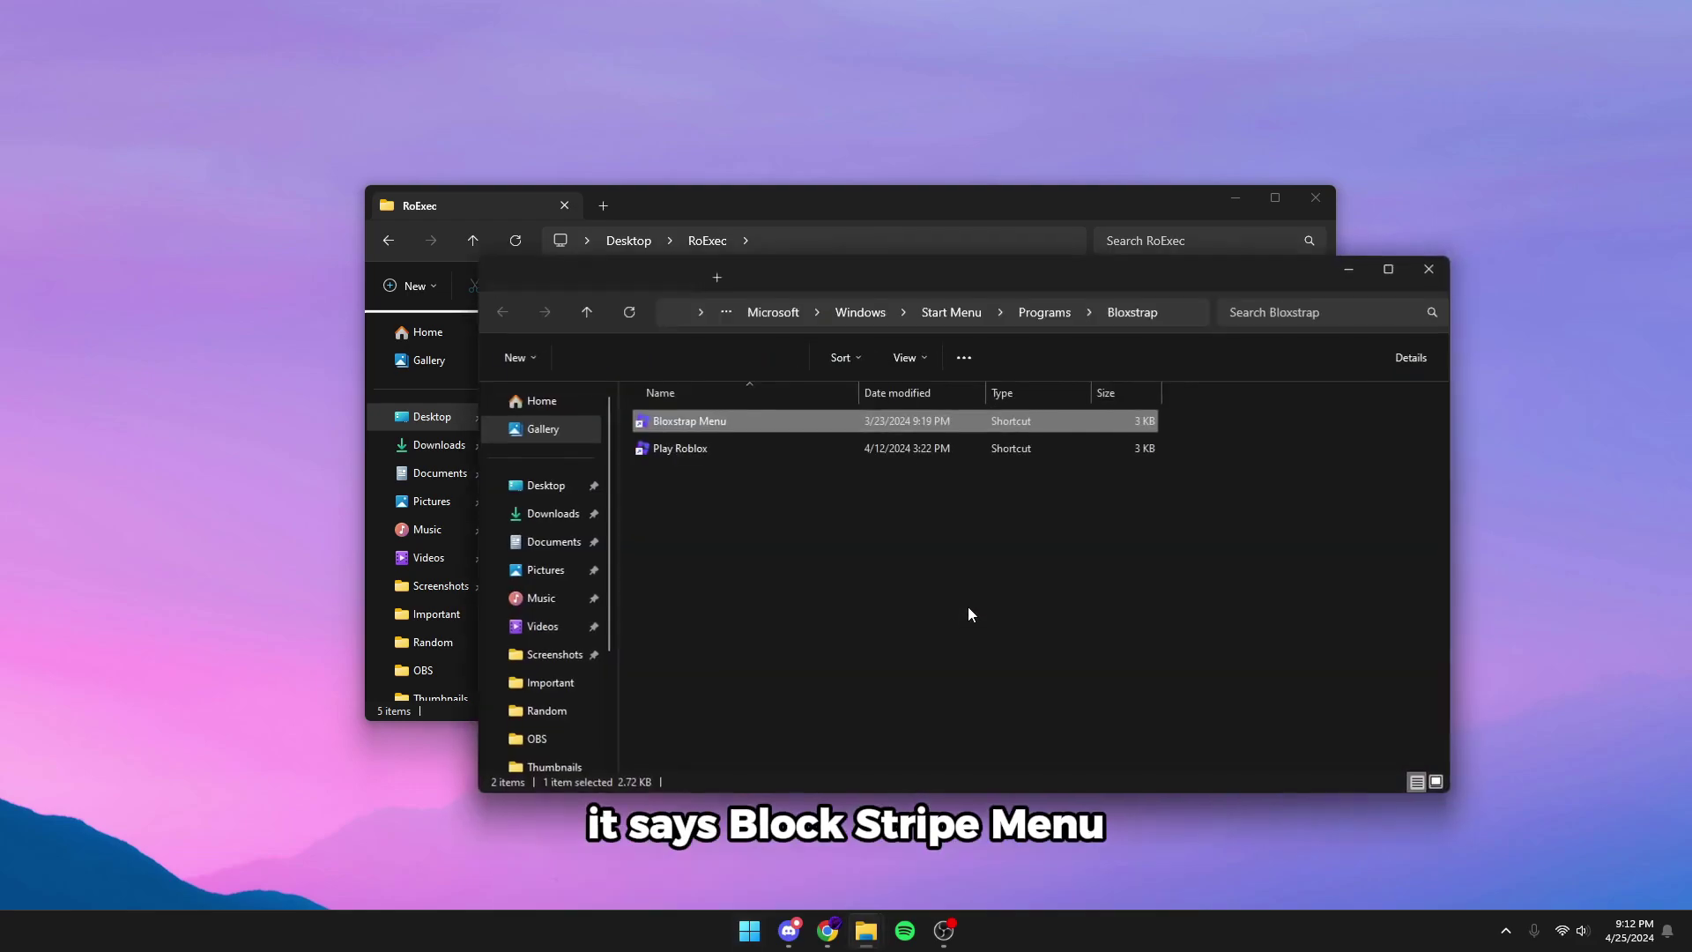
pyautogui.rightClick(731, 421)
pyautogui.click(825, 569)
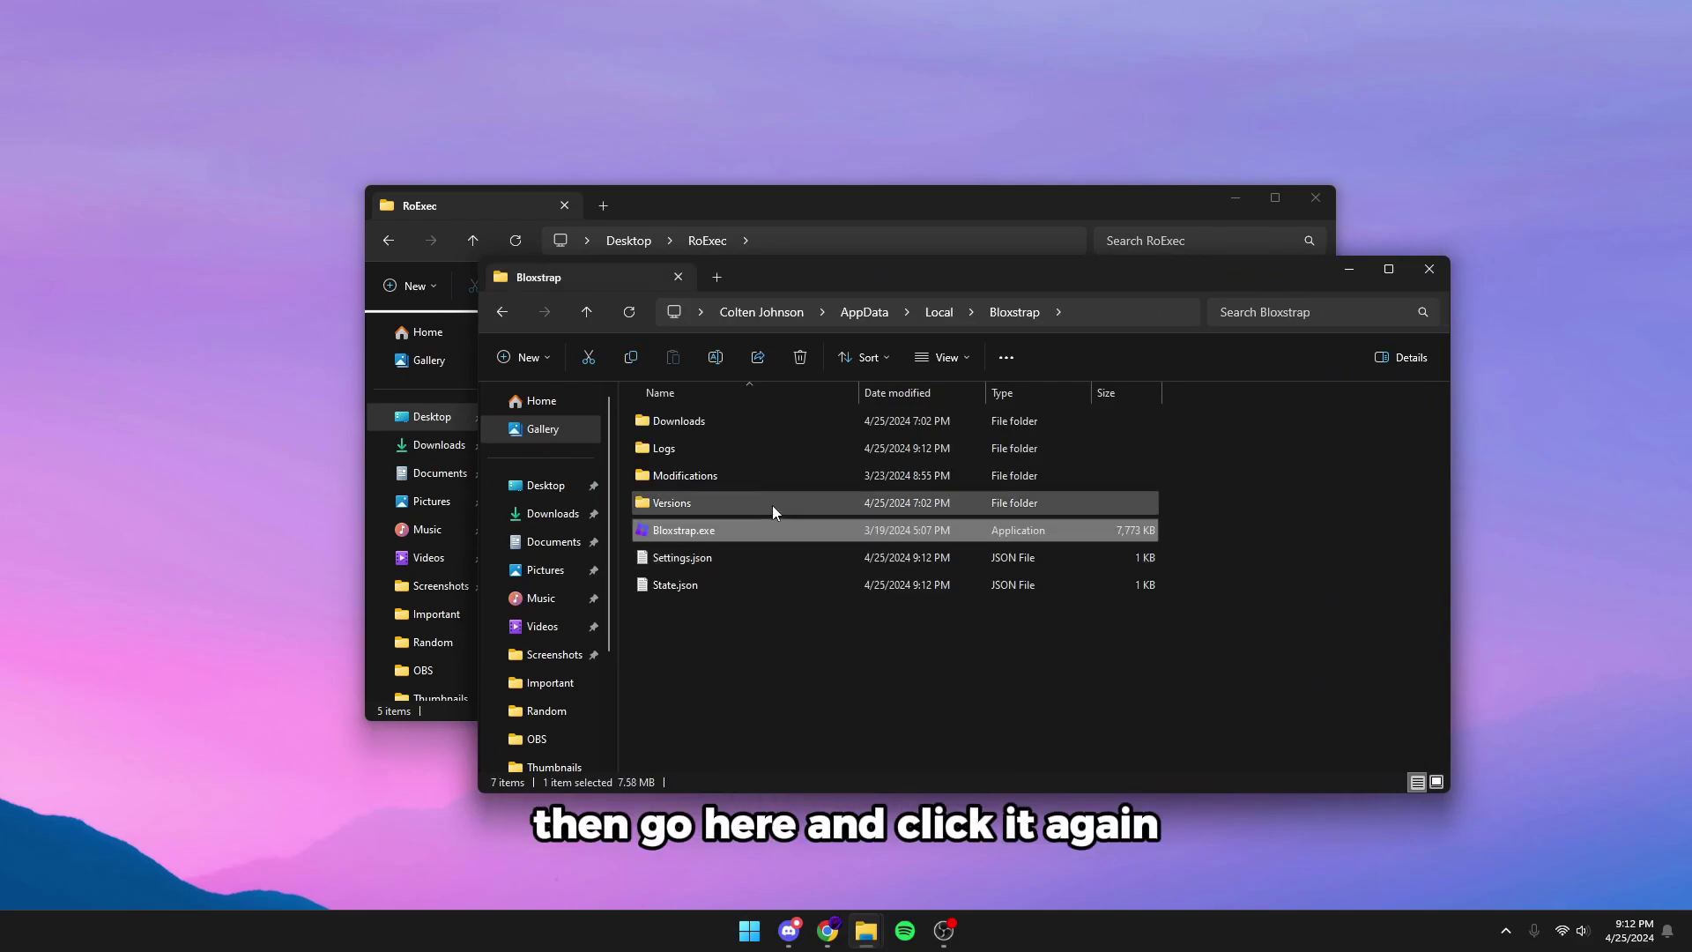
pyautogui.doubleClick(717, 468)
pyautogui.click(717, 421)
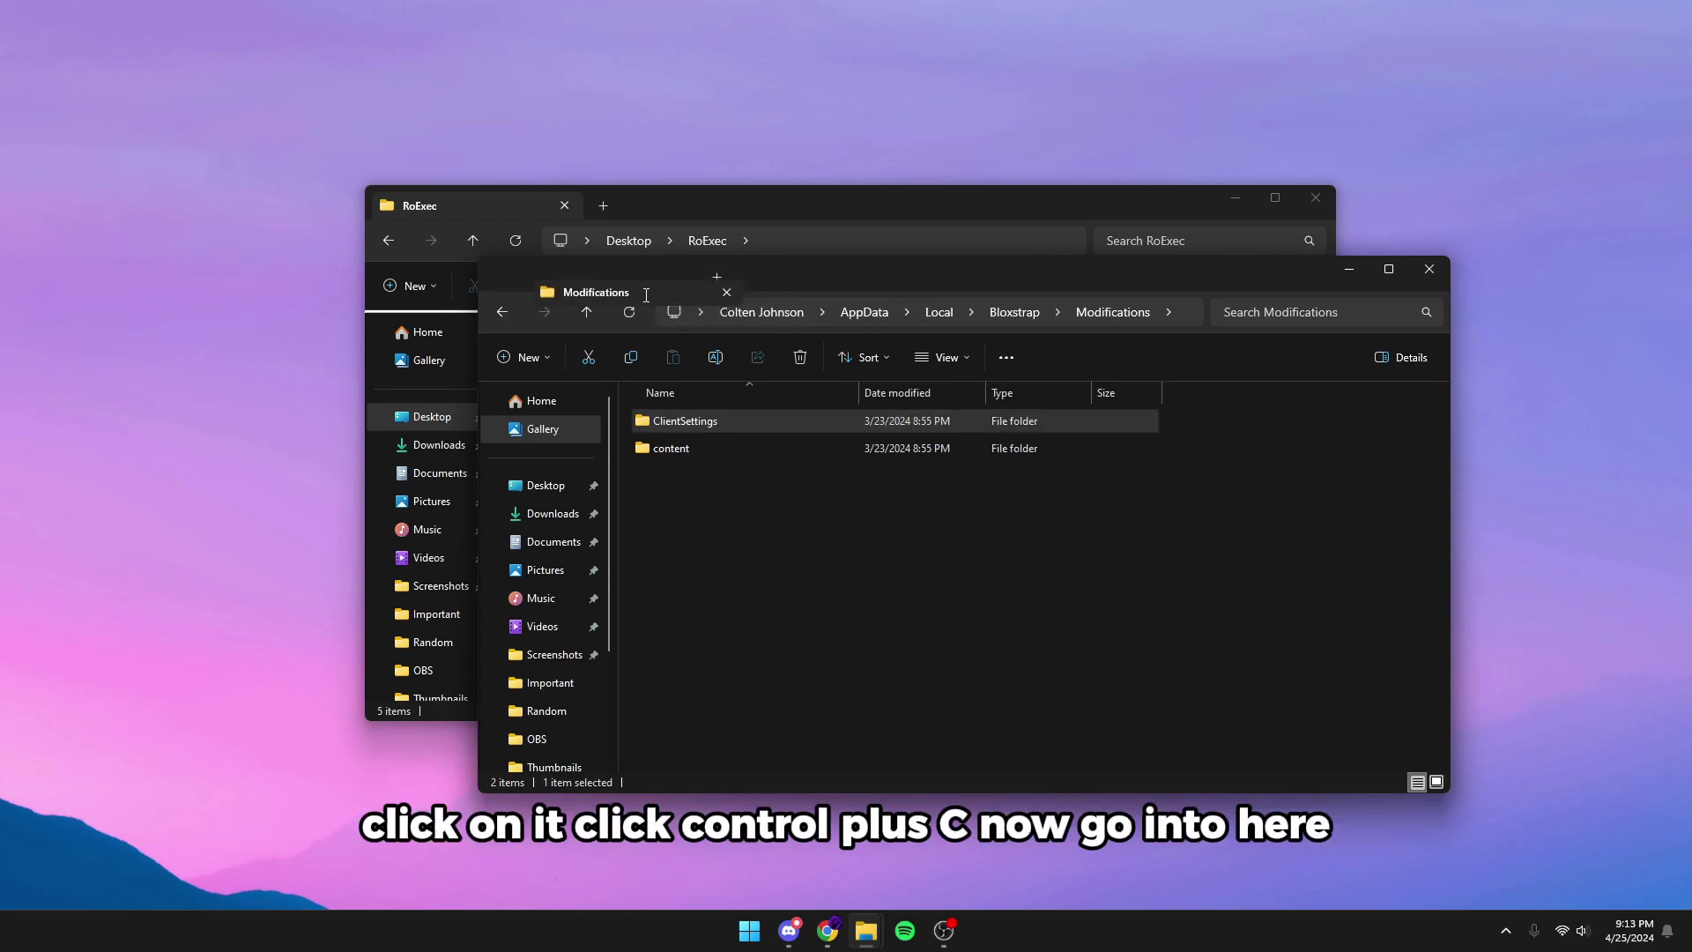
pyautogui.moveTo(677, 286); pyautogui.dragTo(963, 354)
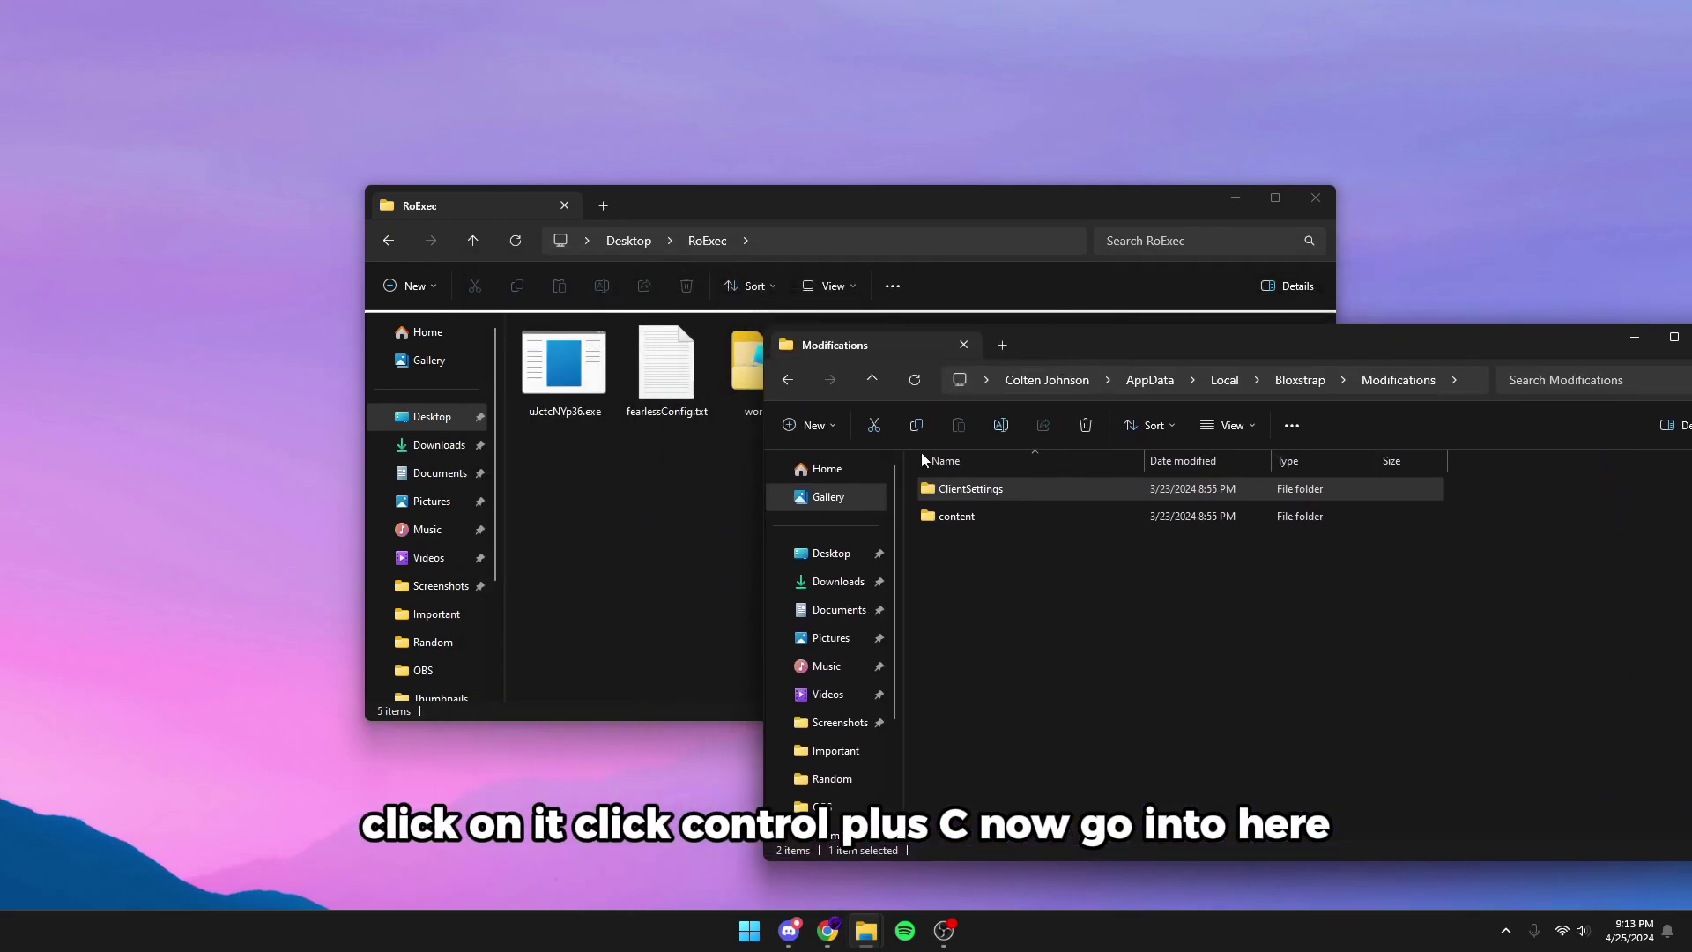
# - Delete the LIVE-WindowsPlayer folder's old ClientSettings and paste in Bloxstrap's copy
pyautogui.click(674, 516)
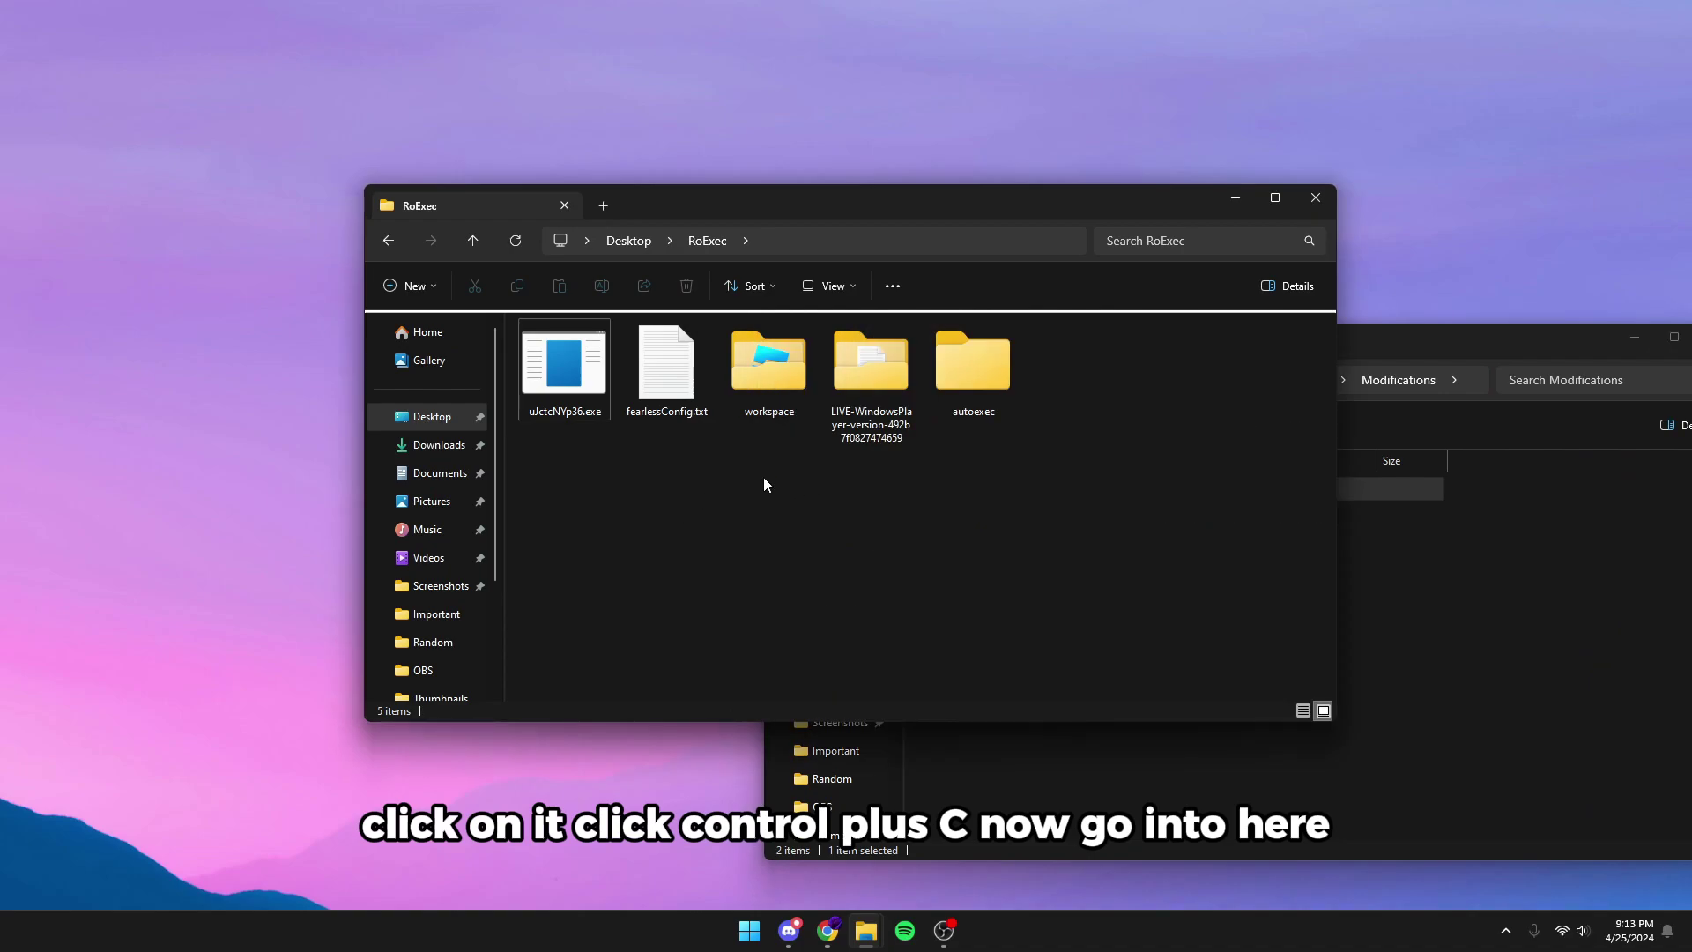
pyautogui.doubleClick(864, 399)
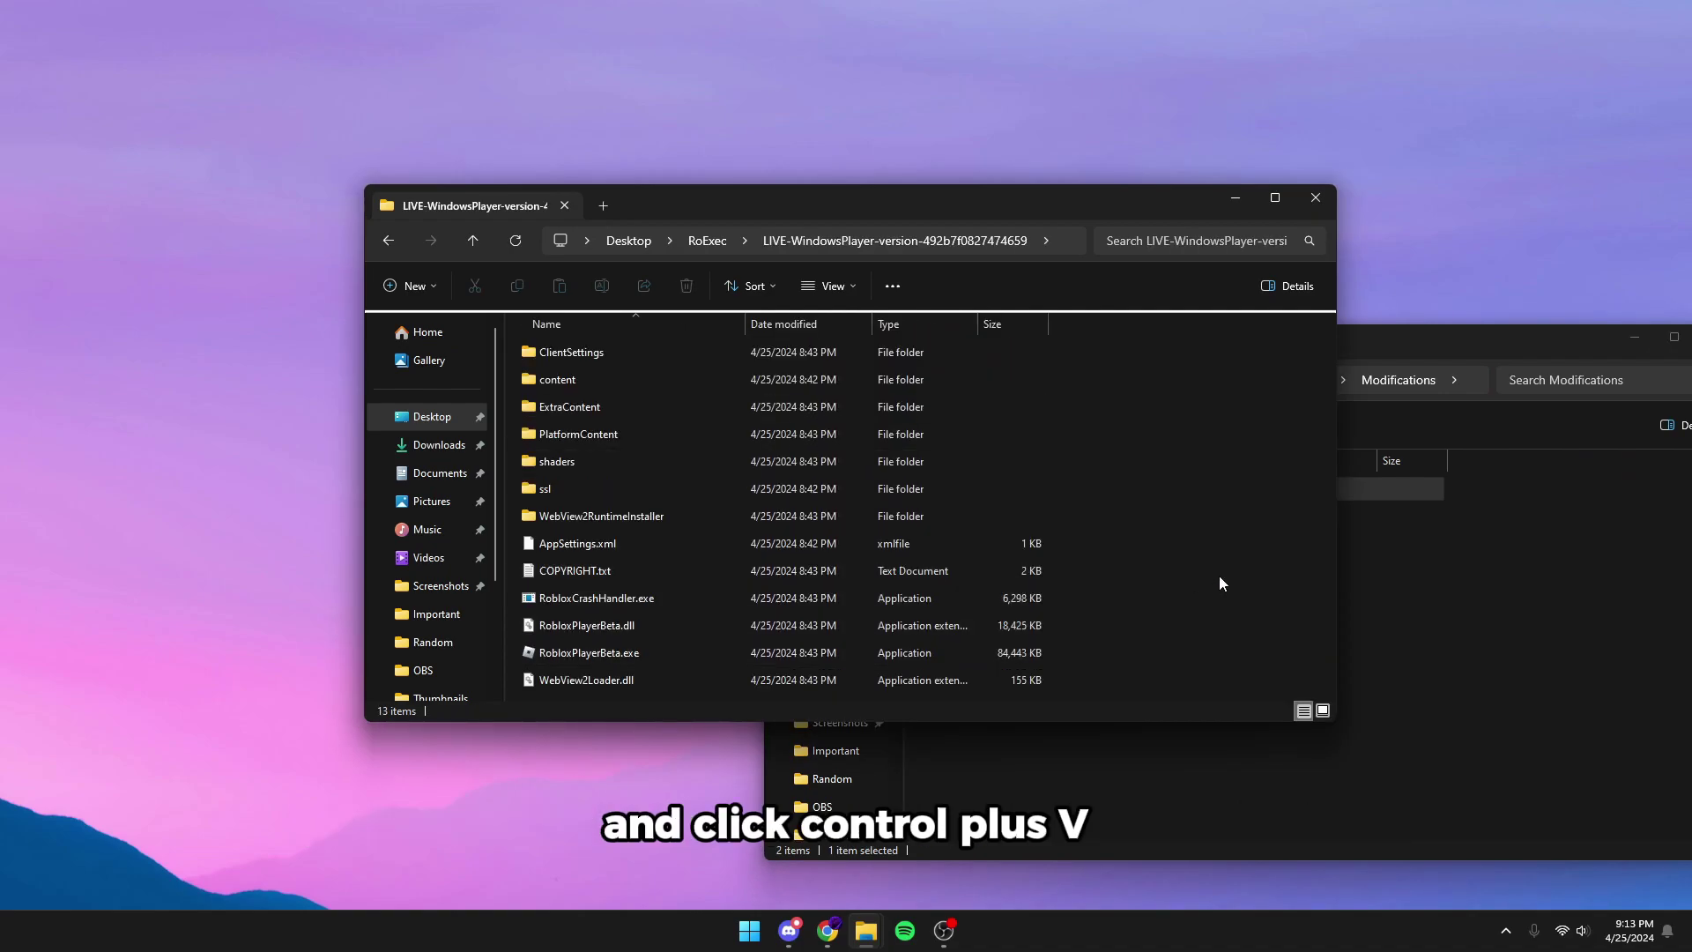
pyautogui.click(596, 353)
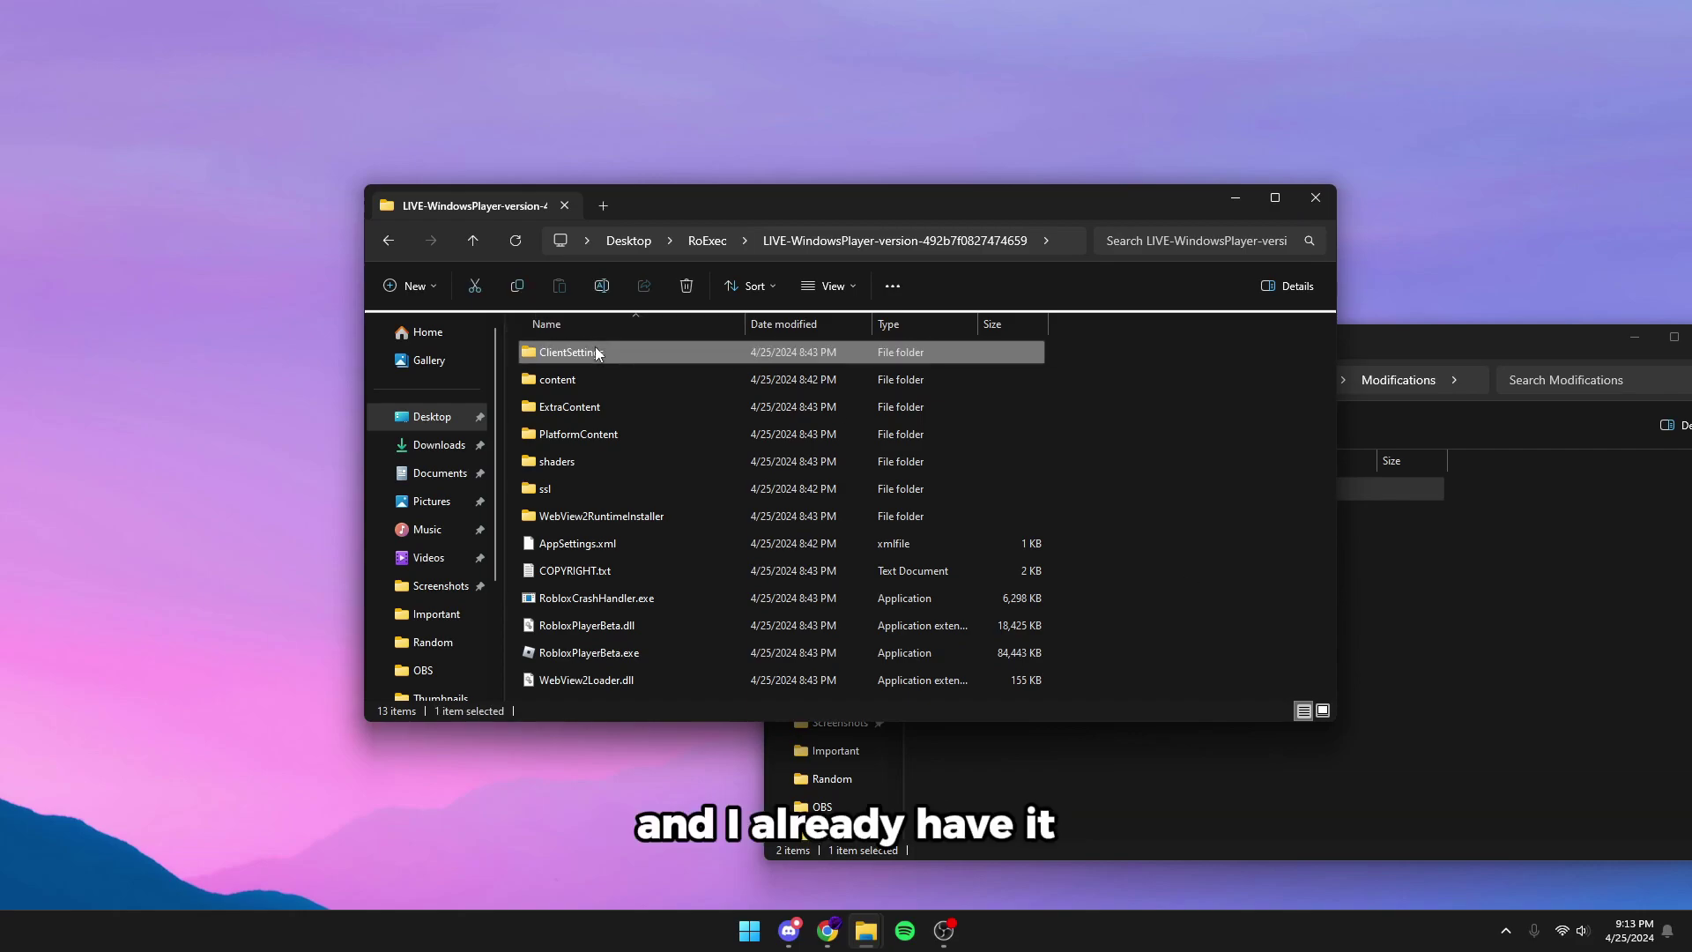
pyautogui.click(687, 285)
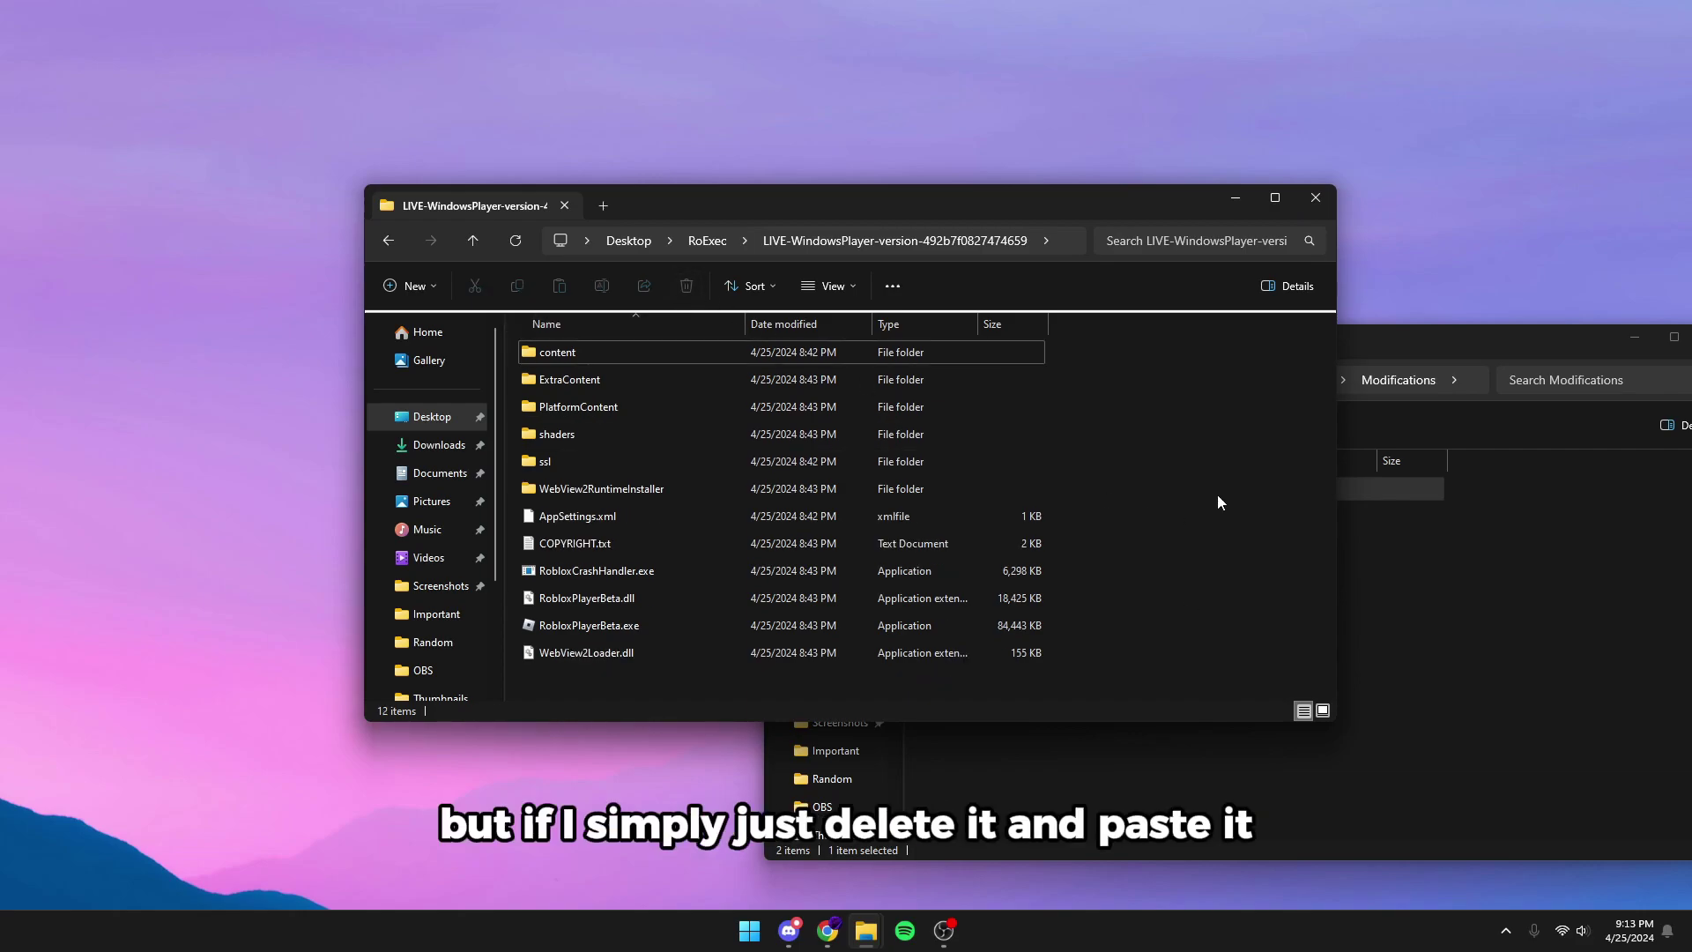
pyautogui.click(1415, 591)
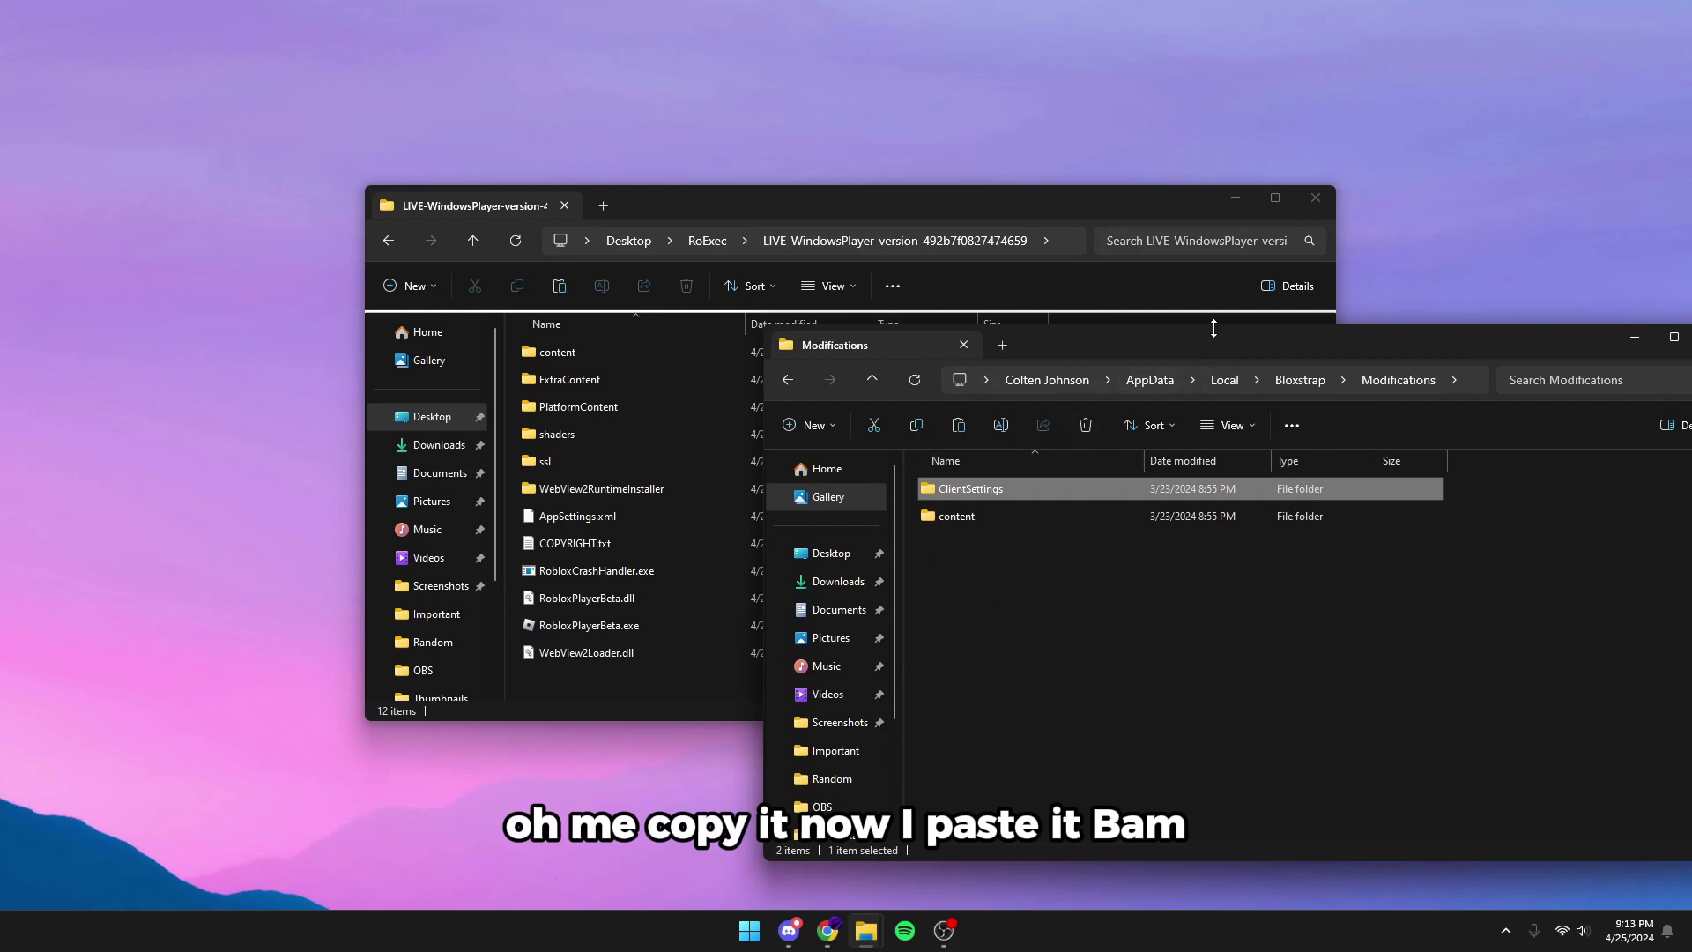
pyautogui.click(601, 694)
pyautogui.hotkey('ctrl', 'v')
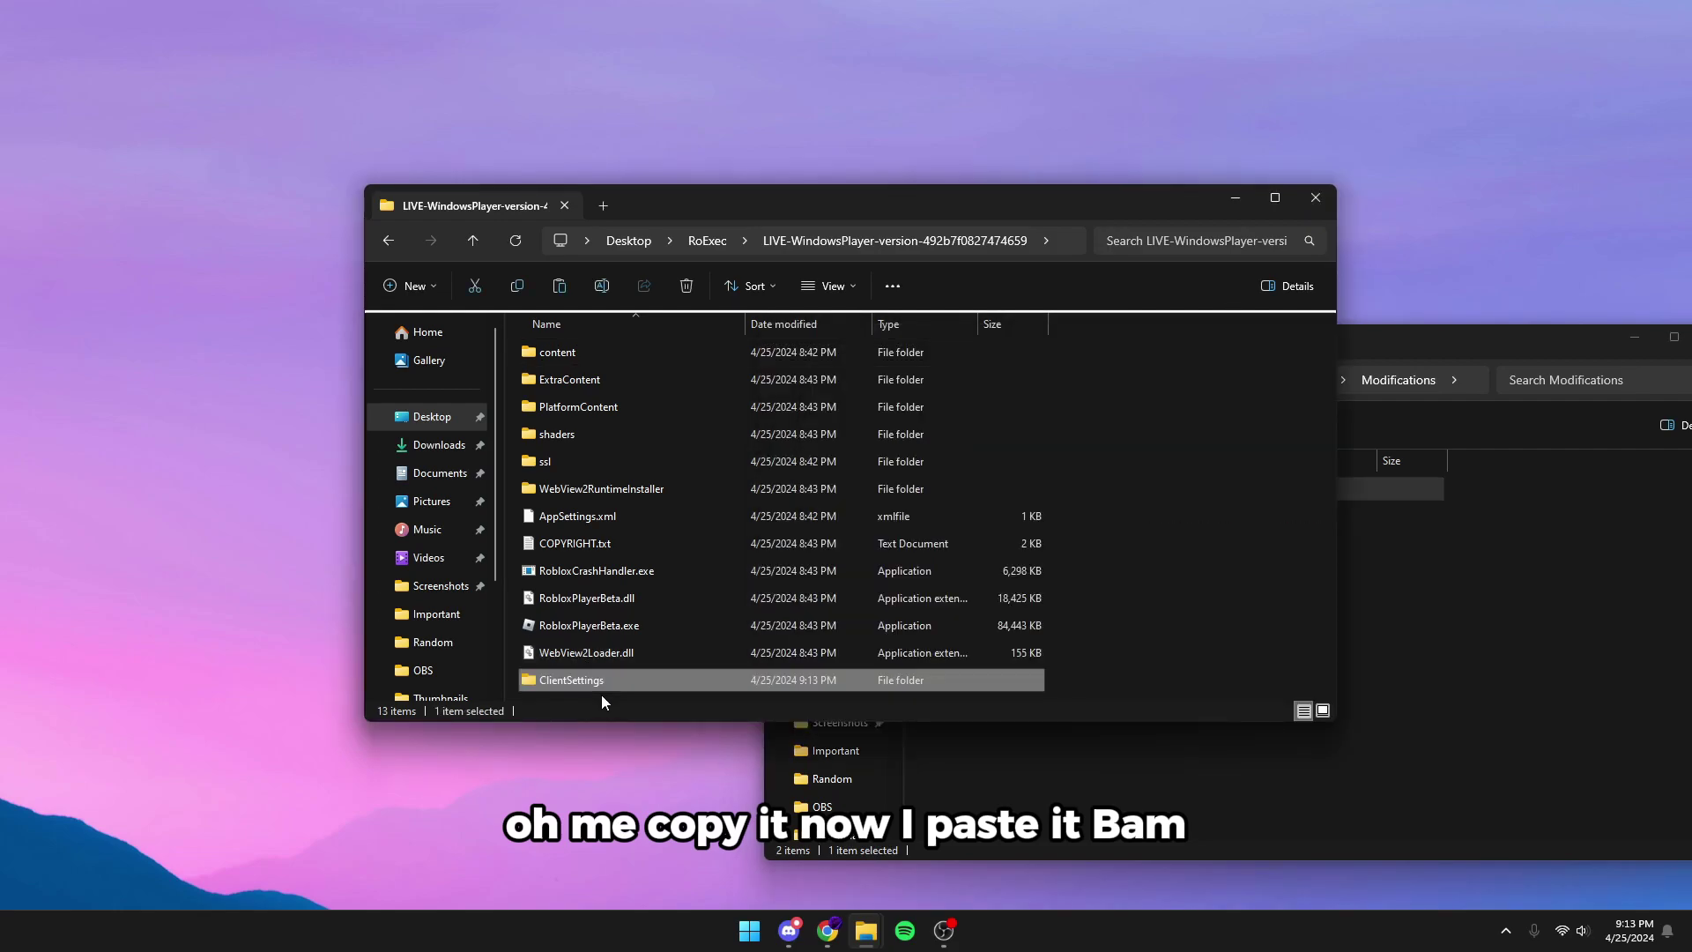
# - Check the pasted ClientAppSettings.json in Notepad, then select RobloxPlayerBeta.exe
pyautogui.doubleClick(610, 673)
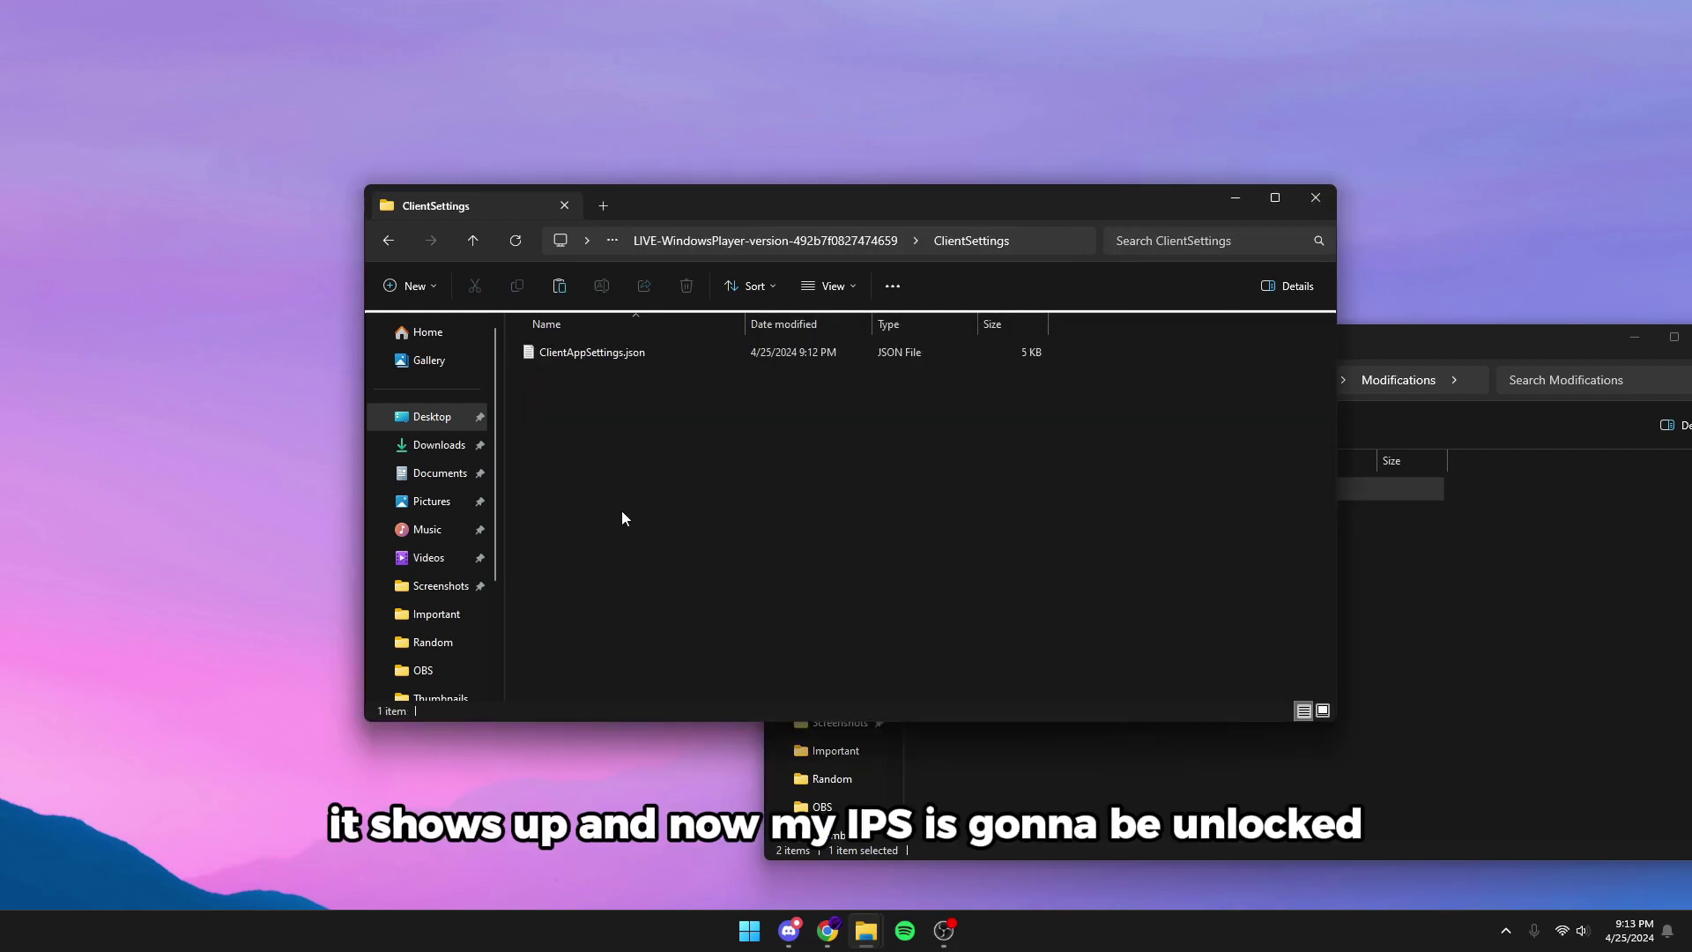
pyautogui.doubleClick(623, 357)
pyautogui.click(812, 291)
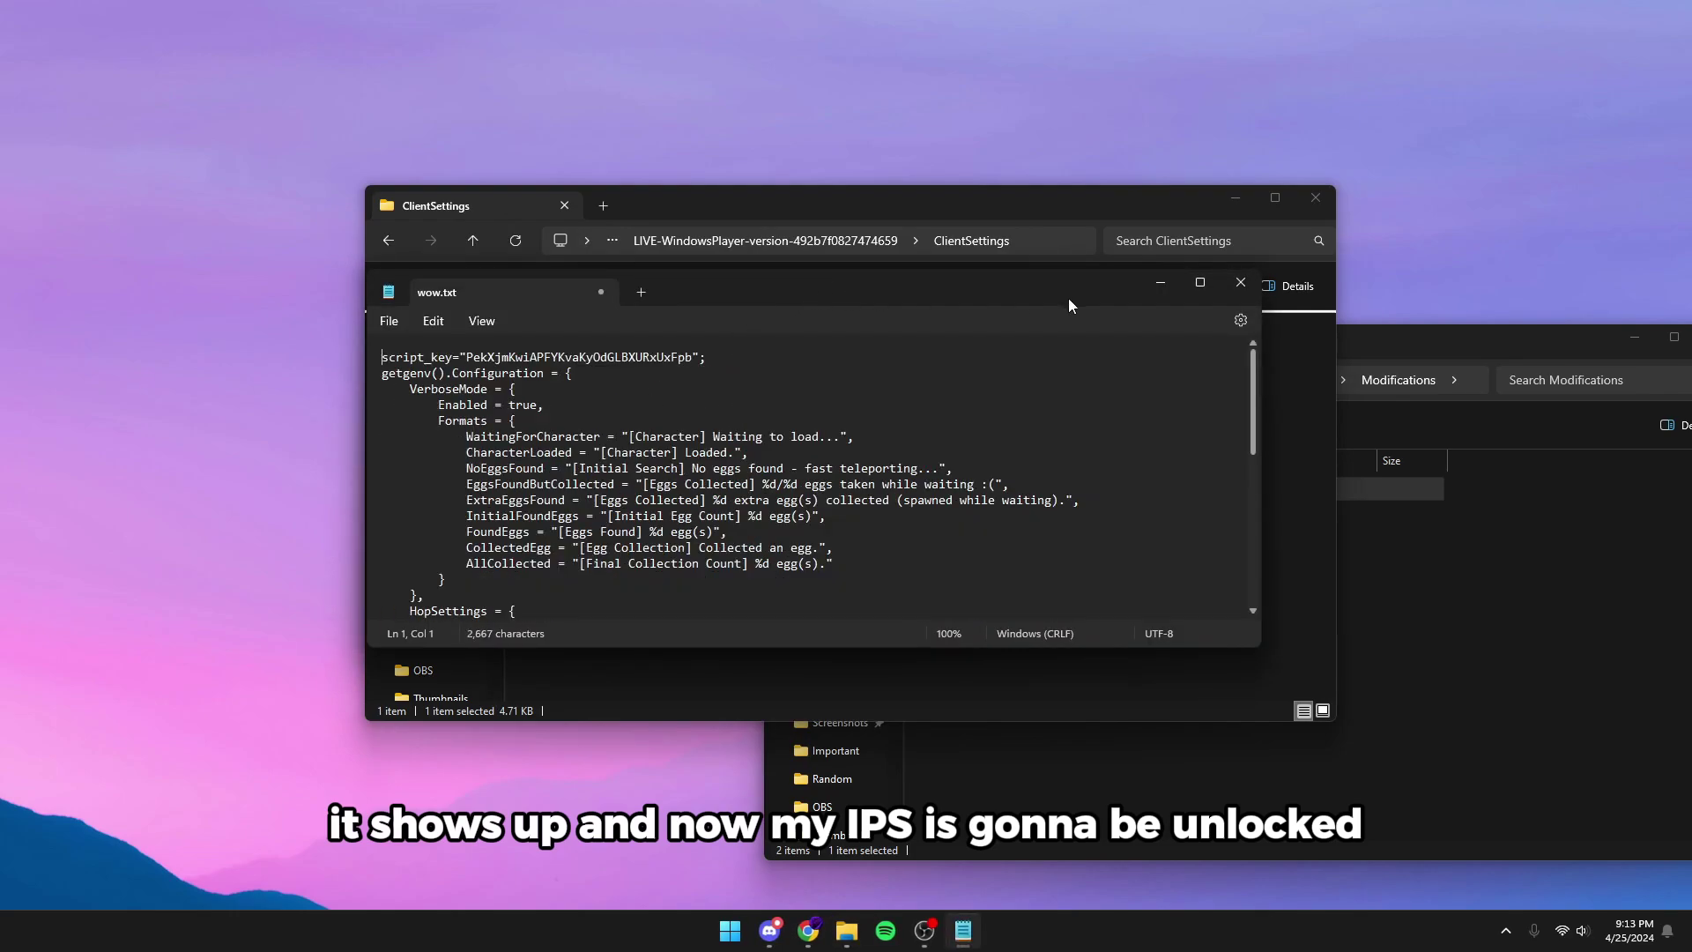
pyautogui.click(1241, 282)
pyautogui.click(388, 239)
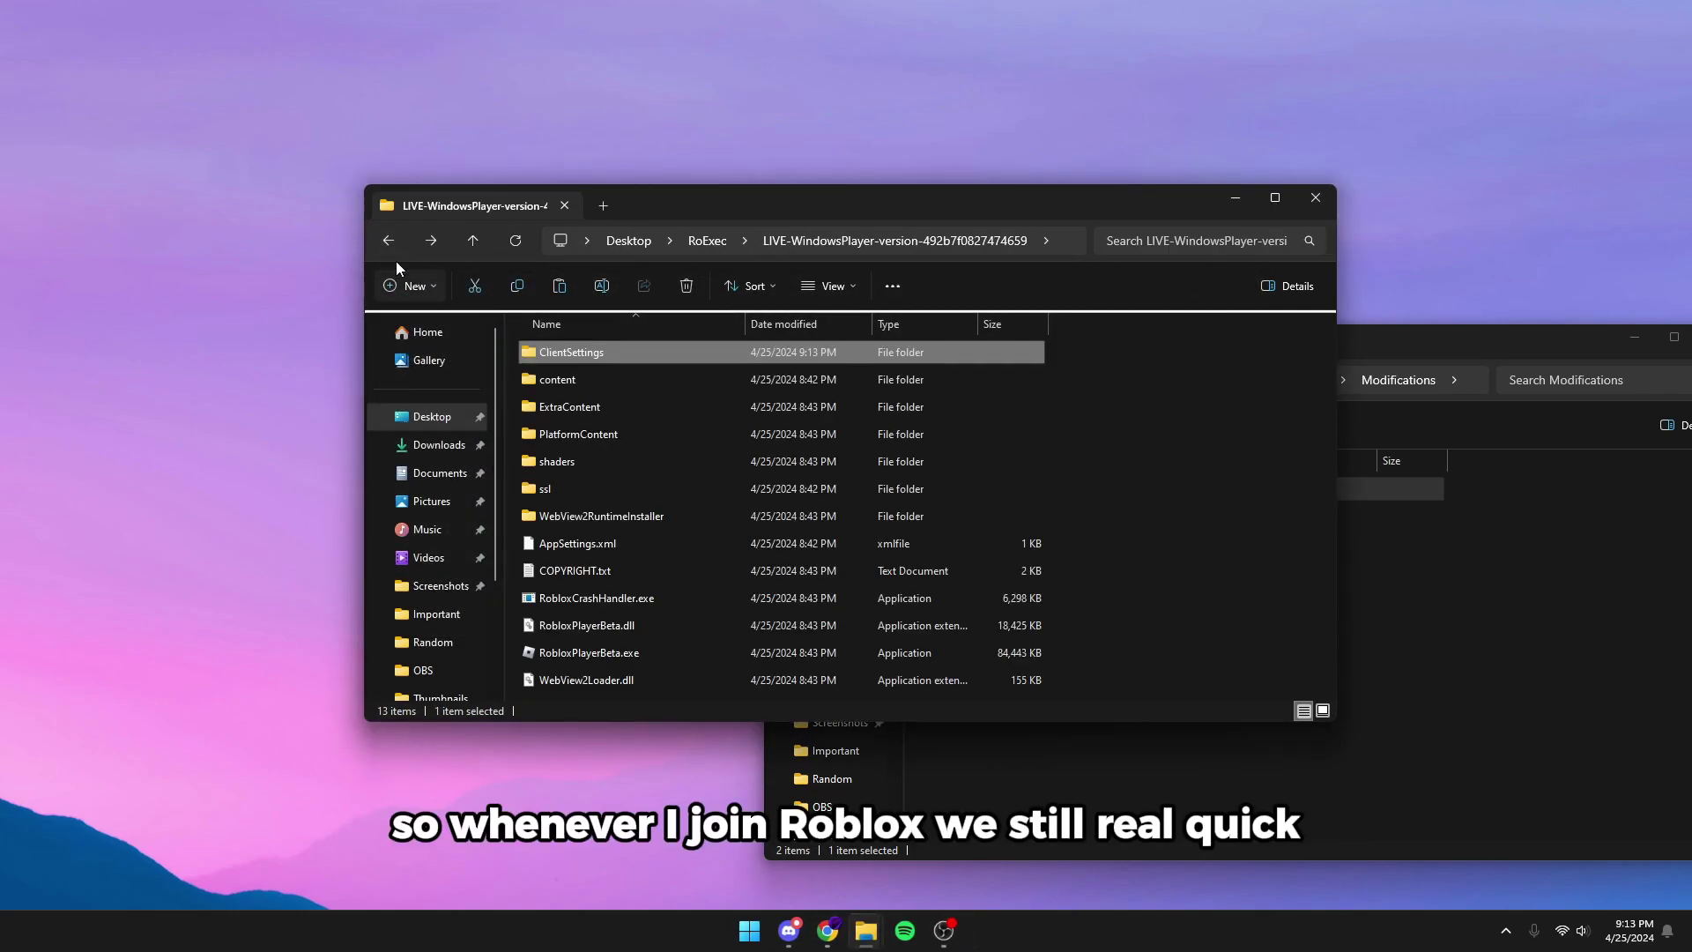
pyautogui.click(590, 658)
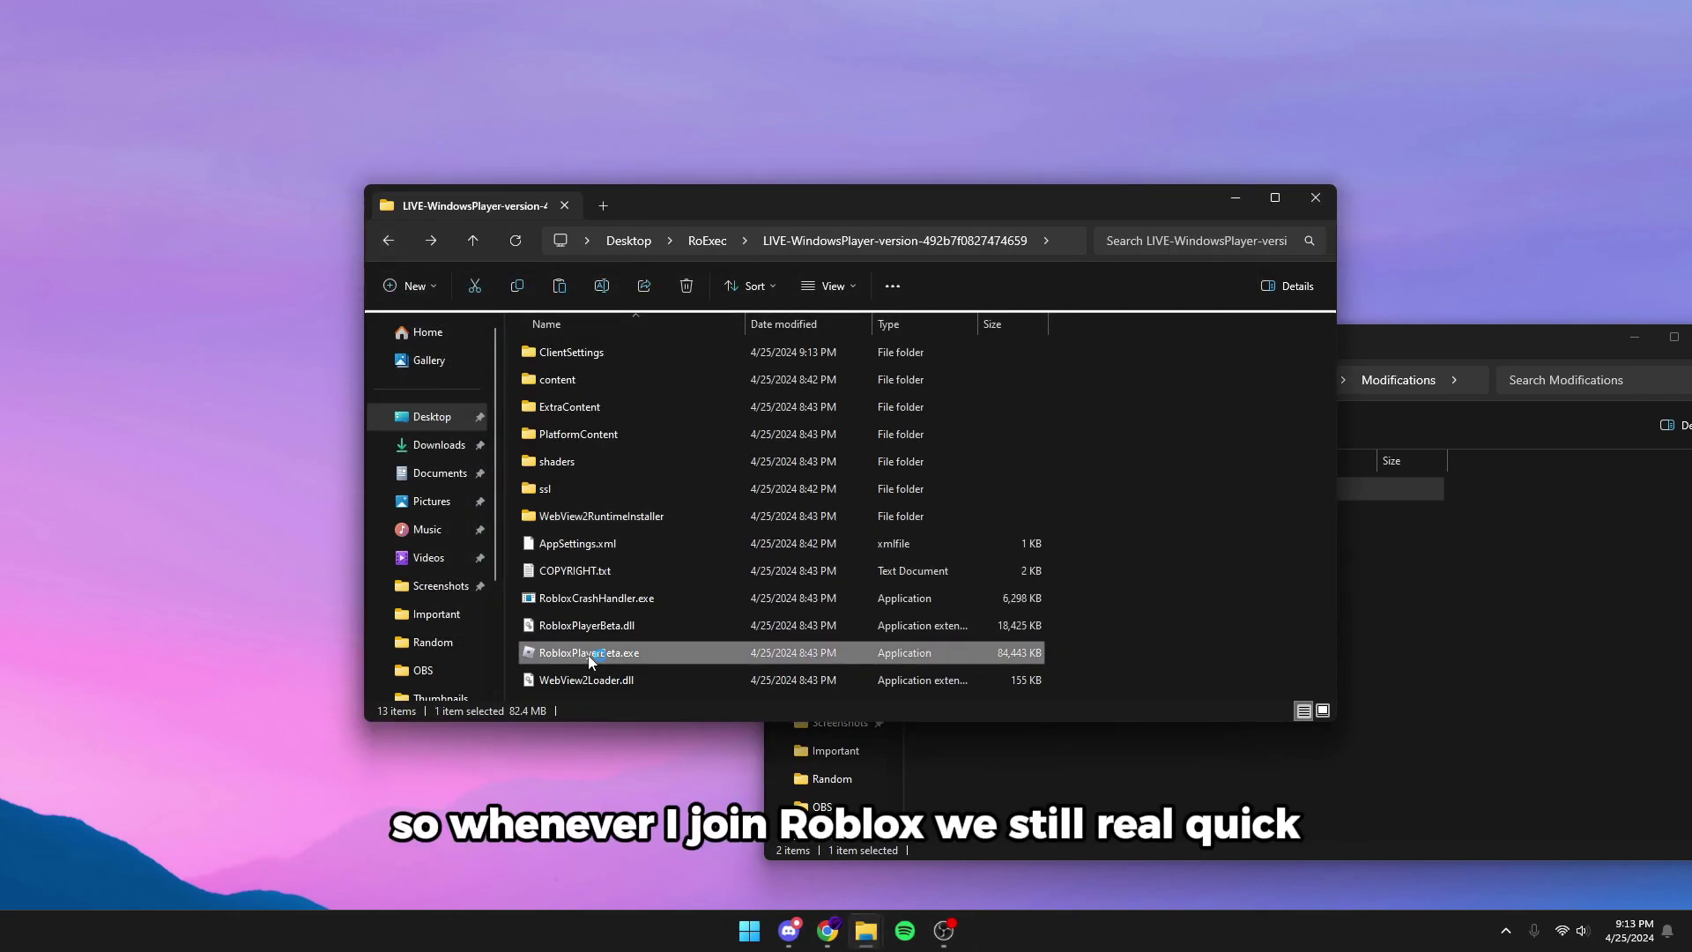
# - Launch RobloxPlayerBeta.exe and scroll through the Roblox Home page
pyautogui.doubleClick(543, 663)
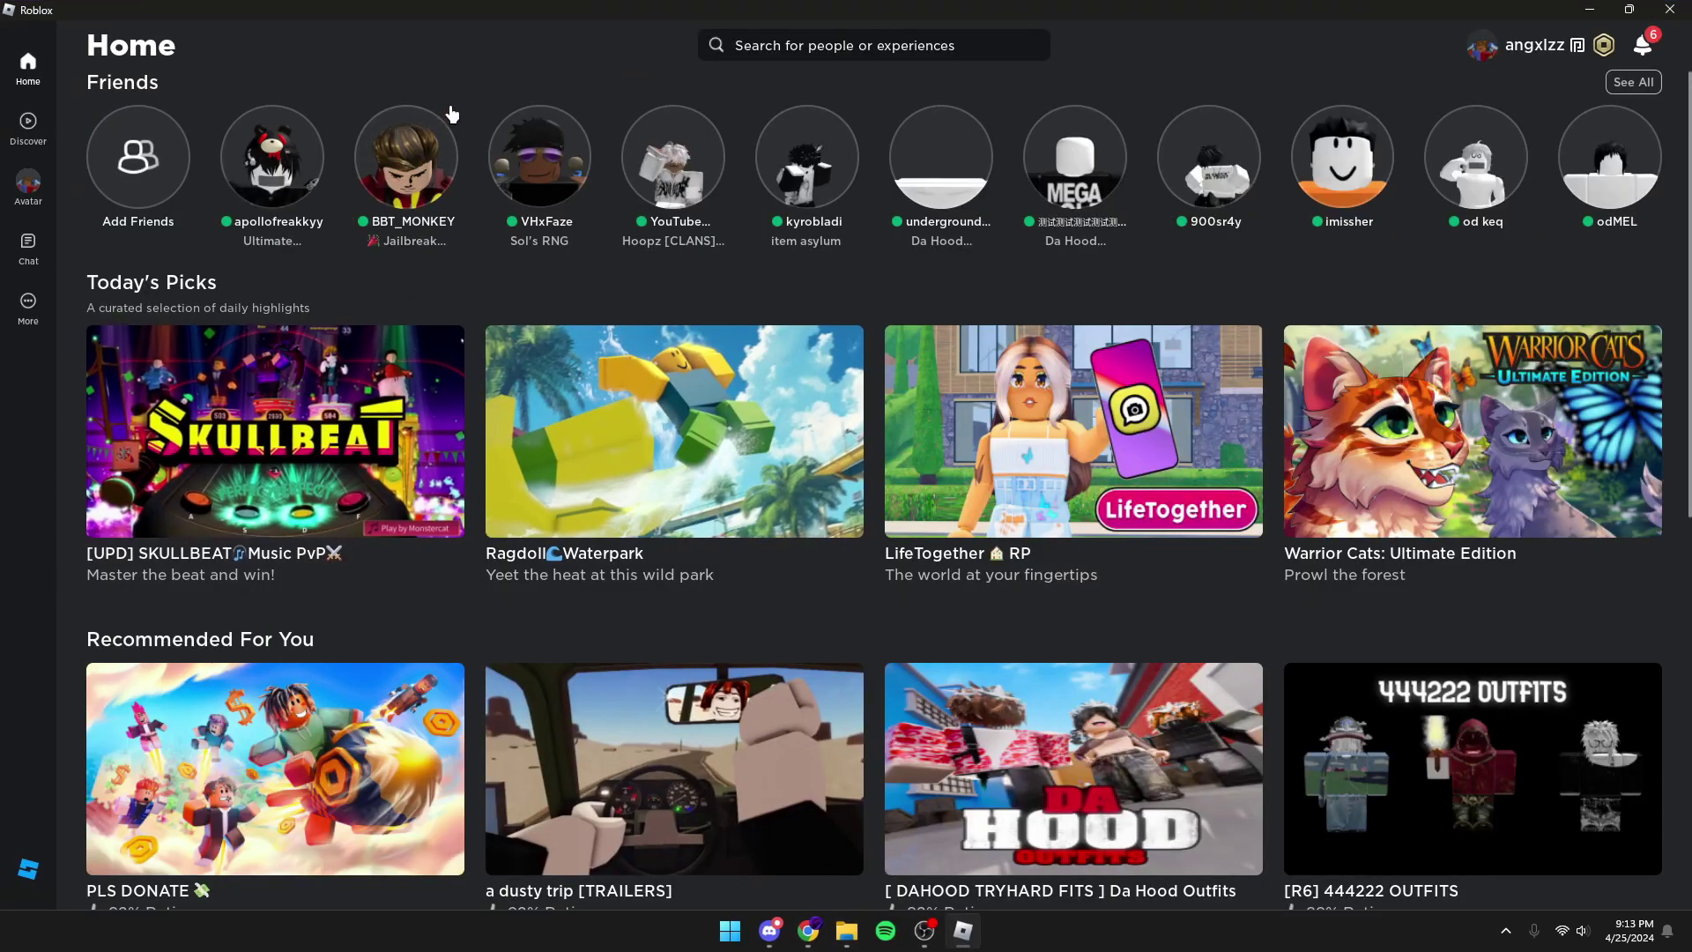
pyautogui.scroll(-5, 581, 547)
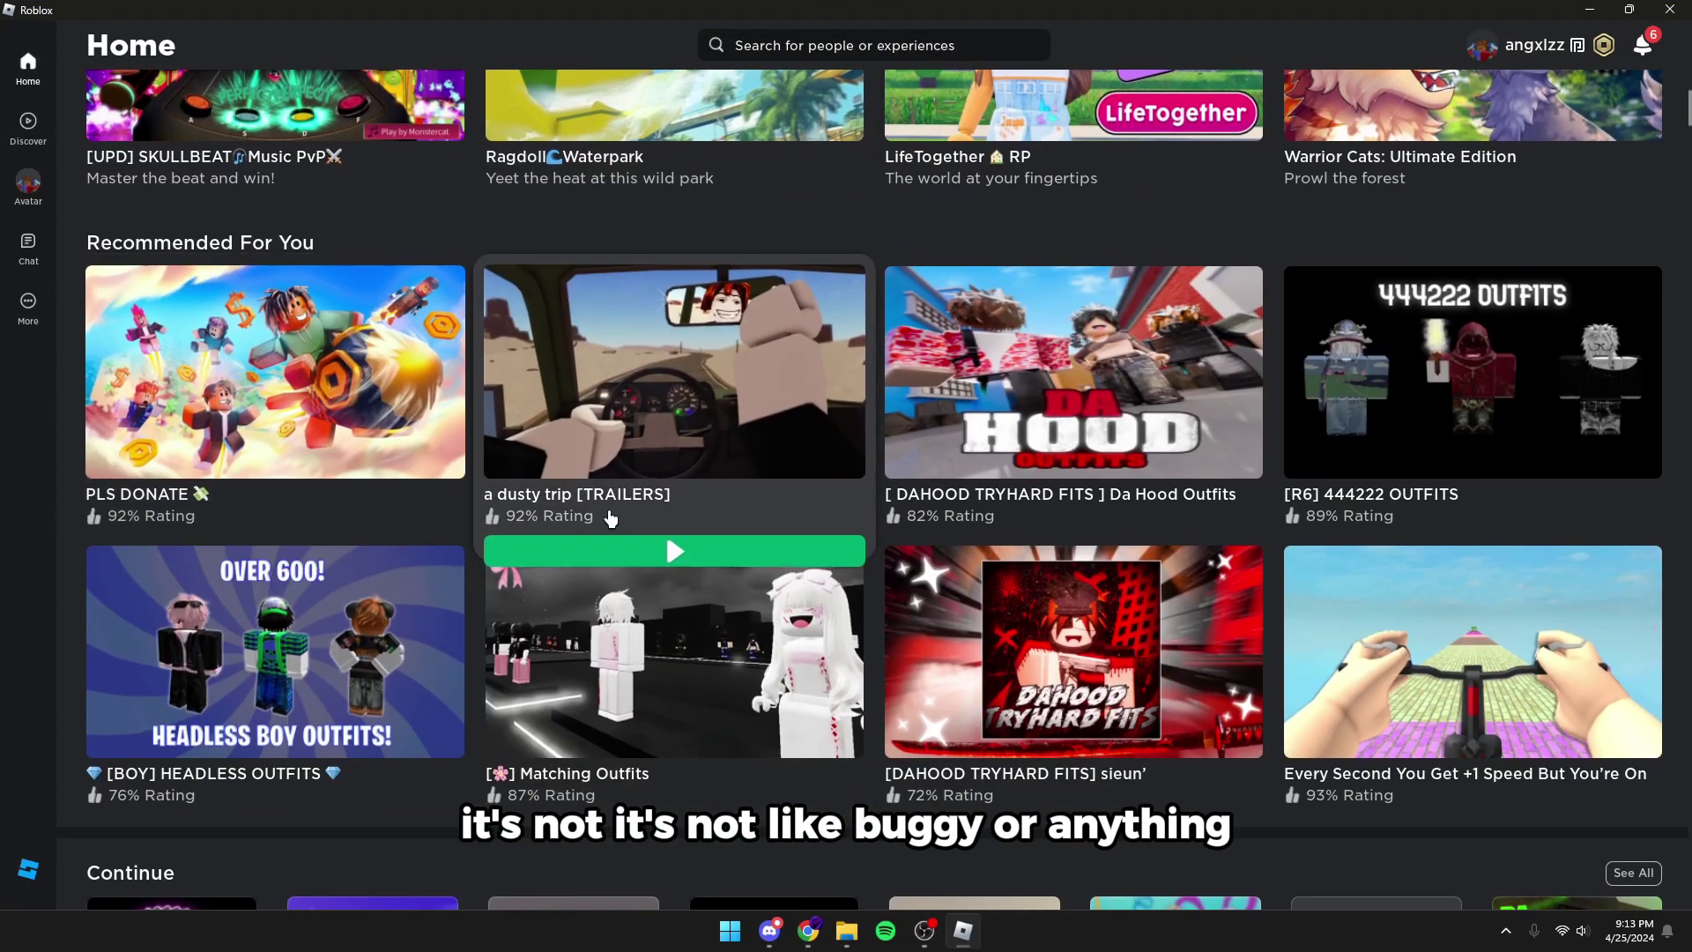
pyautogui.scroll(-3, 547, 556)
pyautogui.scroll(-3, 626, 626)
pyautogui.scroll(6, 634, 608)
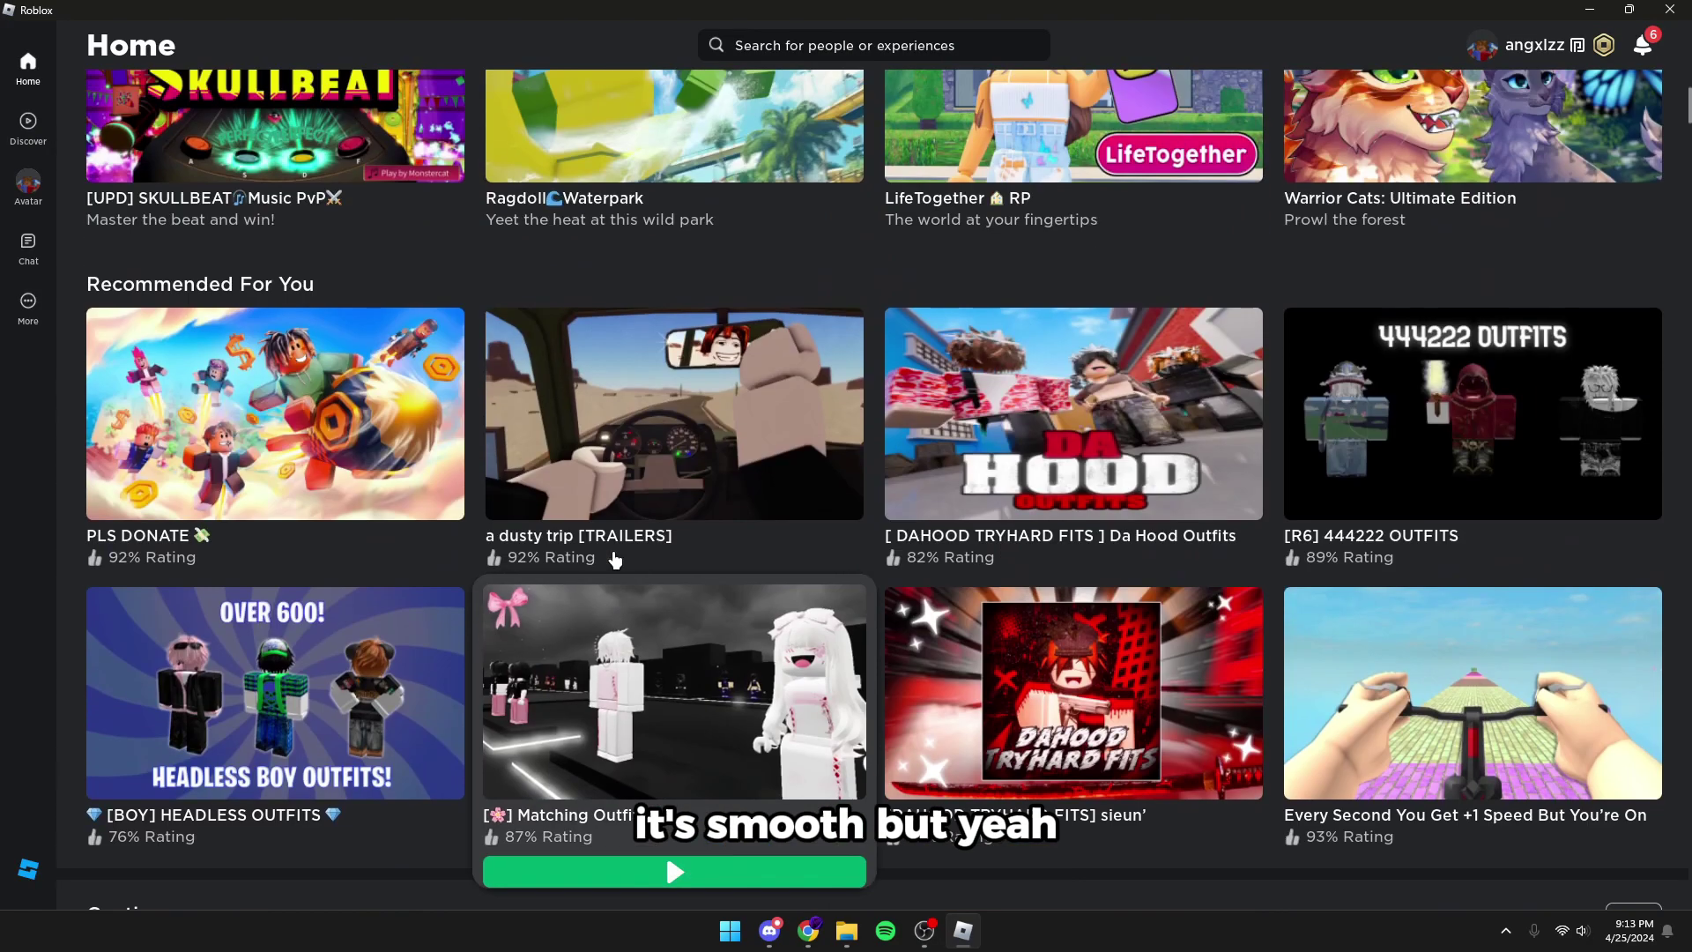
pyautogui.scroll(5, 615, 561)
# - Close the LIVE-WindowsPlayer folder window and minimize the Modifications window, leaving the desktop clear
pyautogui.click(1670, 8)
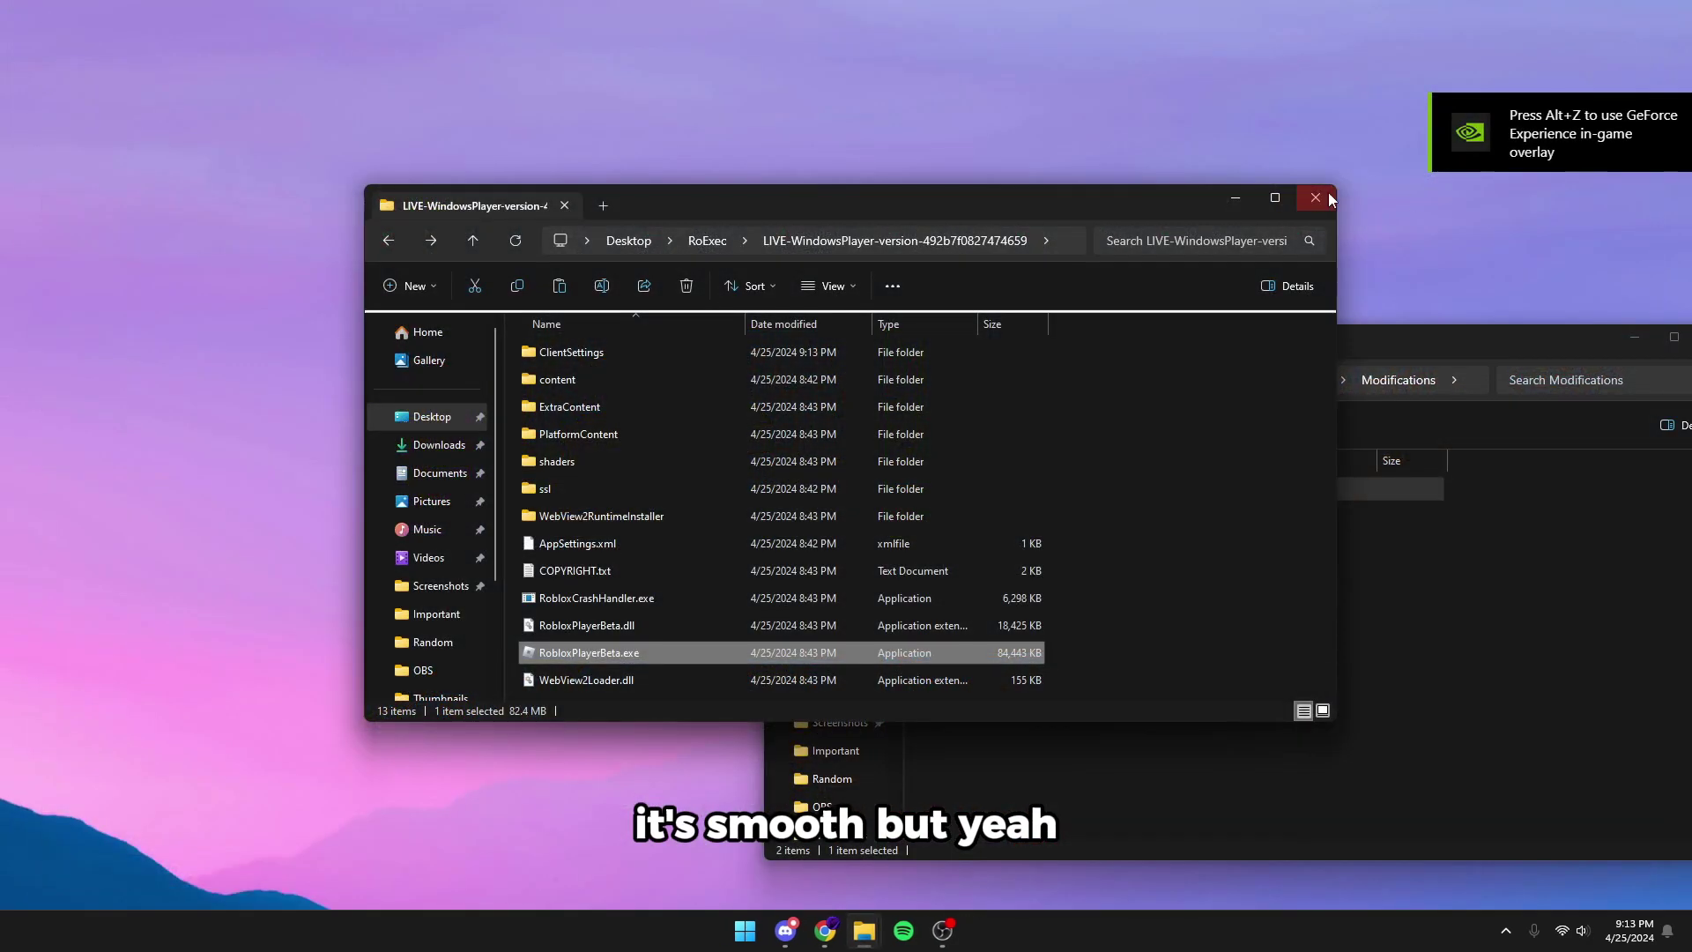
pyautogui.click(1235, 197)
pyautogui.moveTo(1252, 333); pyautogui.dragTo(866, 335)
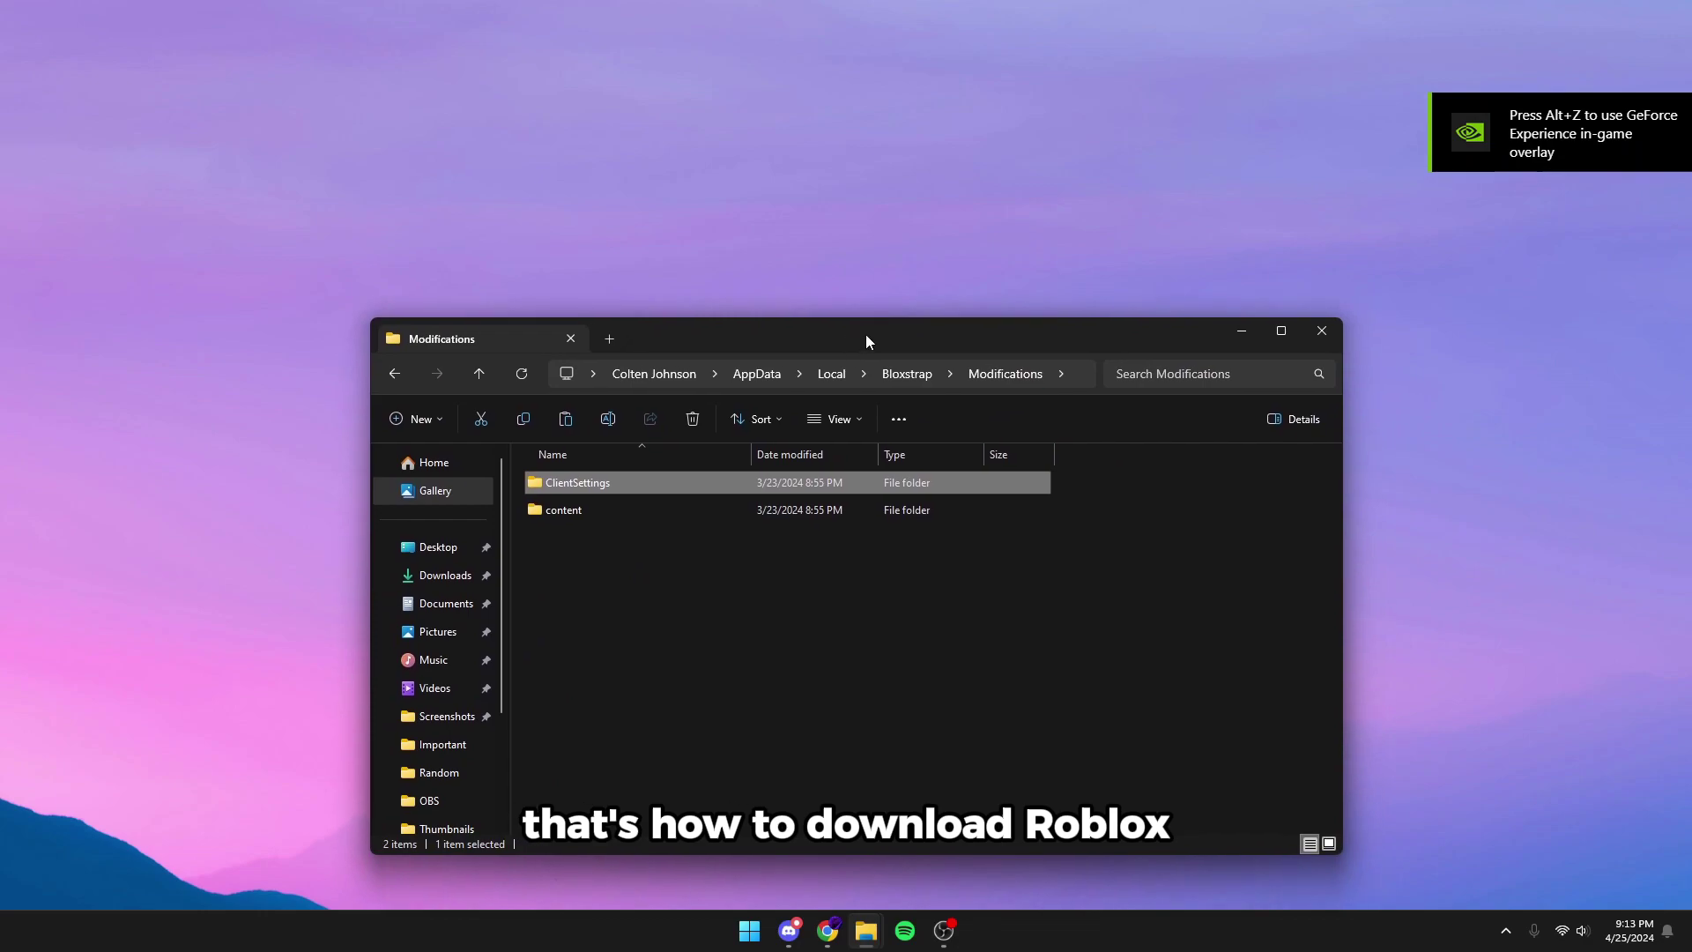
pyautogui.click(1235, 335)
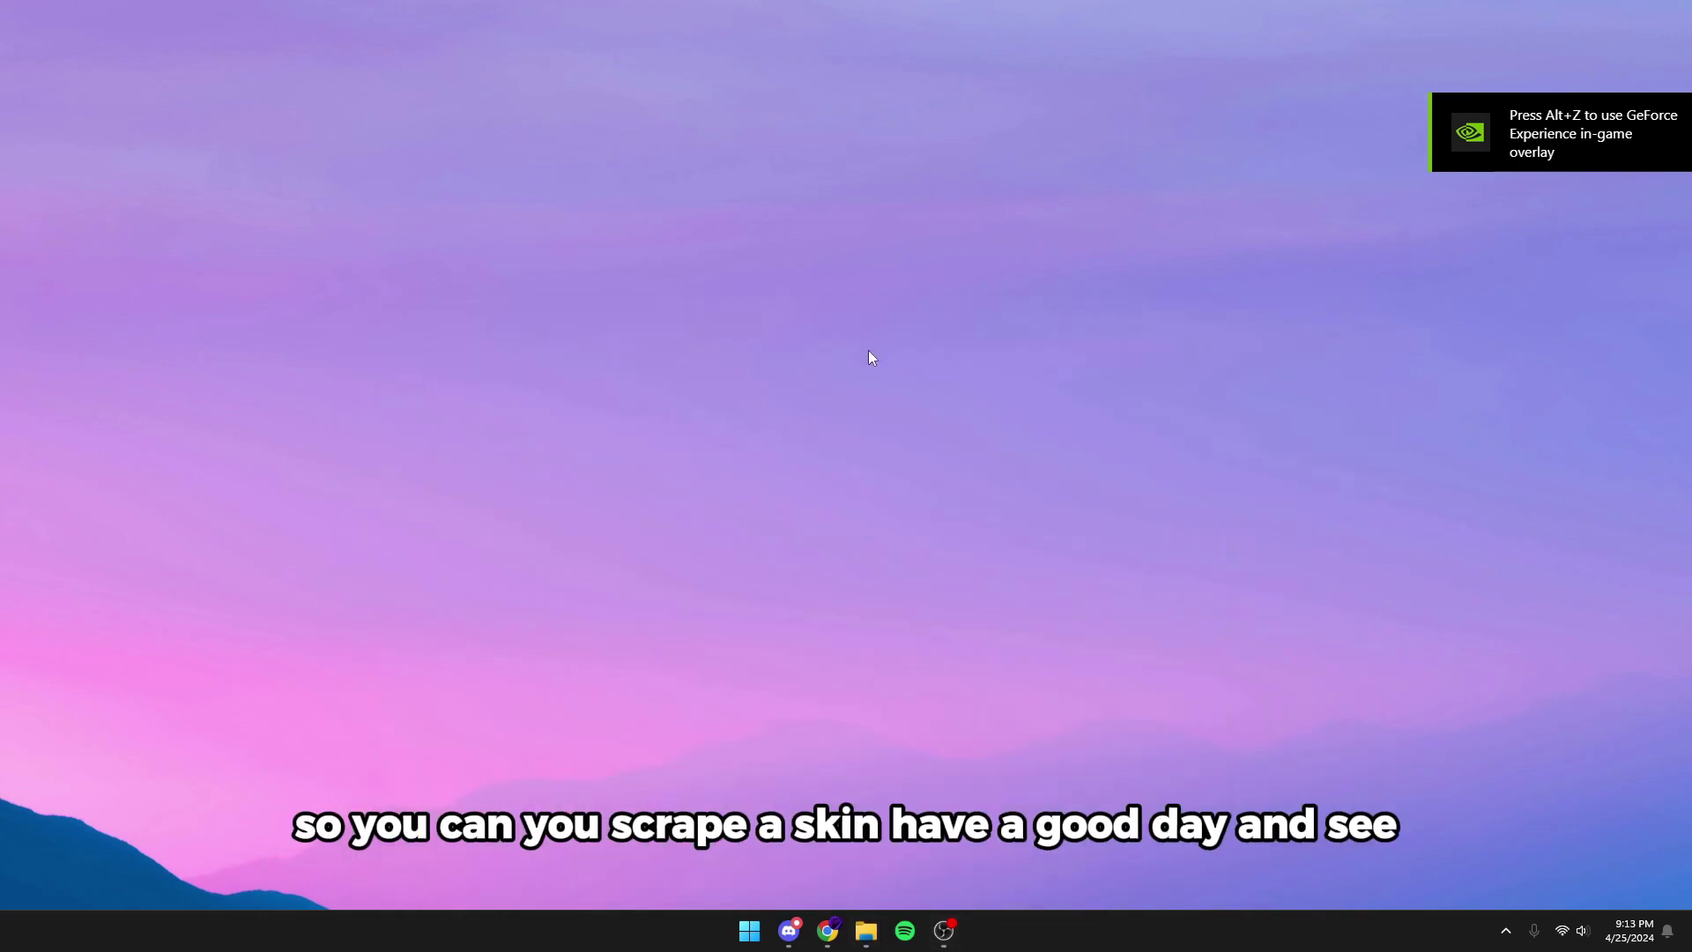